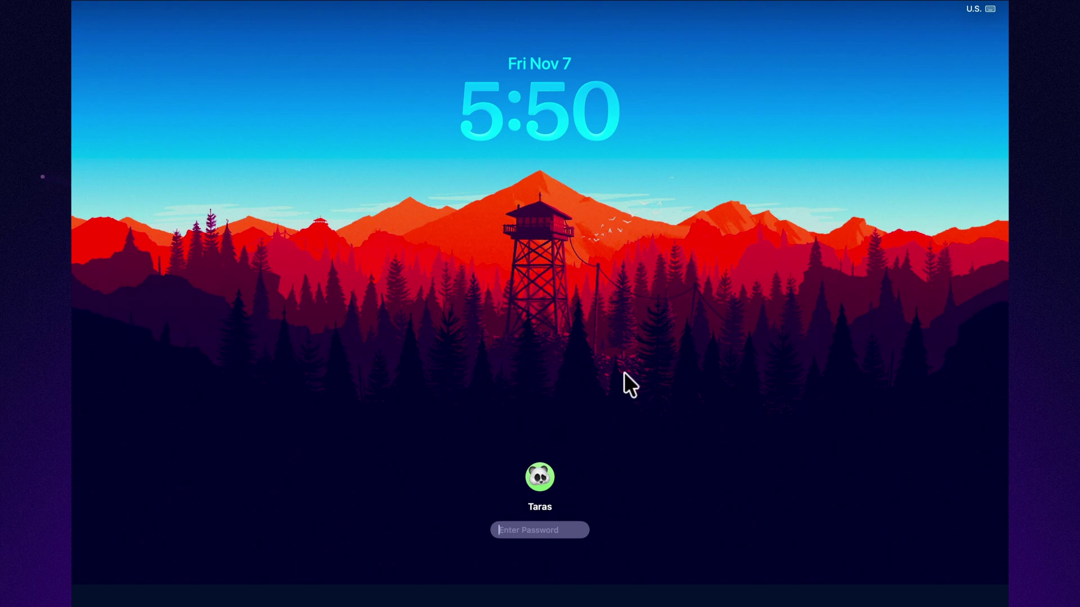
# - Unlock the Mac with the login password, then start installing macOS Tahoe 26.2 Beta and accept its licence
pyautogui.write('•••')
pyautogui.press('Return')
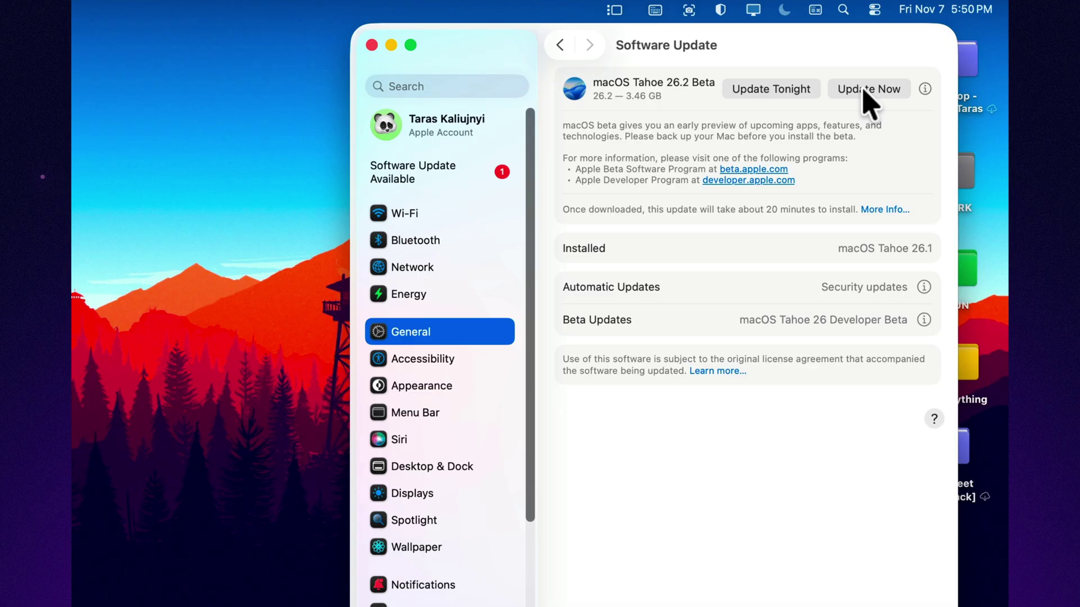
pyautogui.click(864, 91)
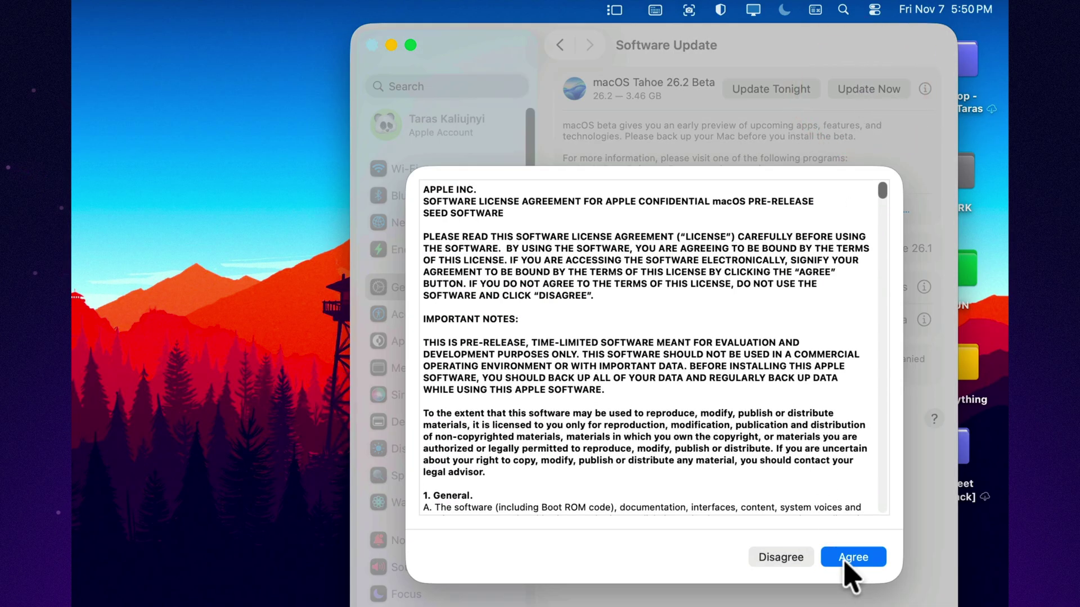
pyautogui.click(843, 558)
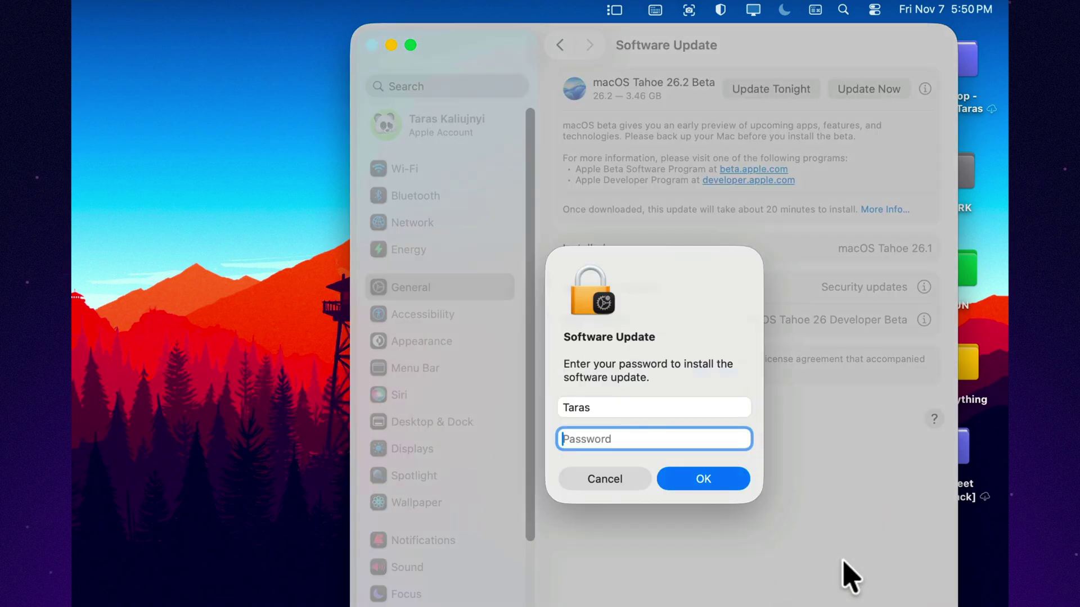
pyautogui.press('Return')
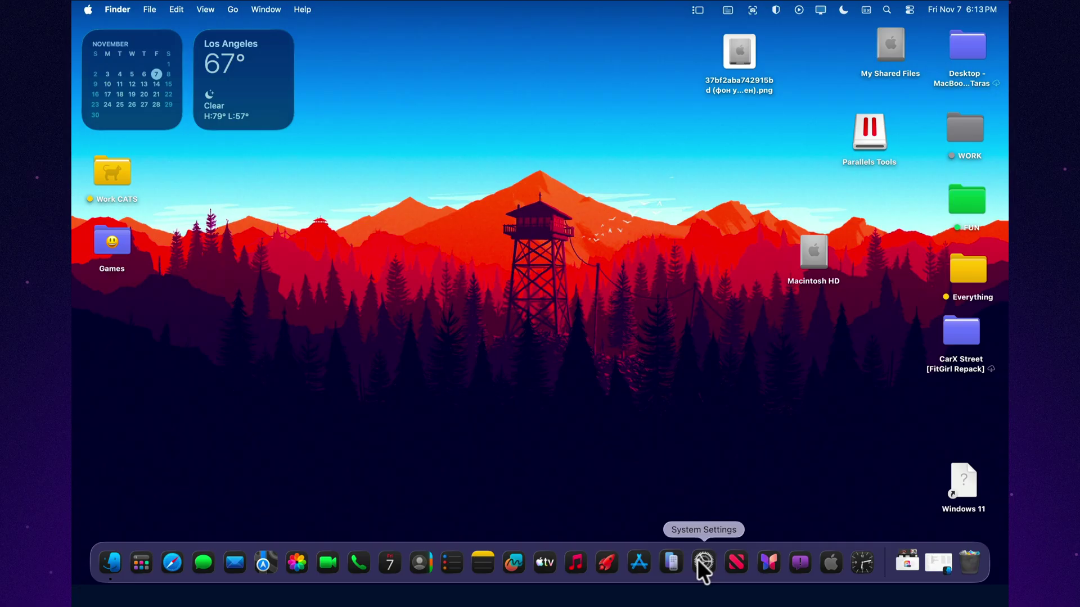
pyautogui.click(701, 559)
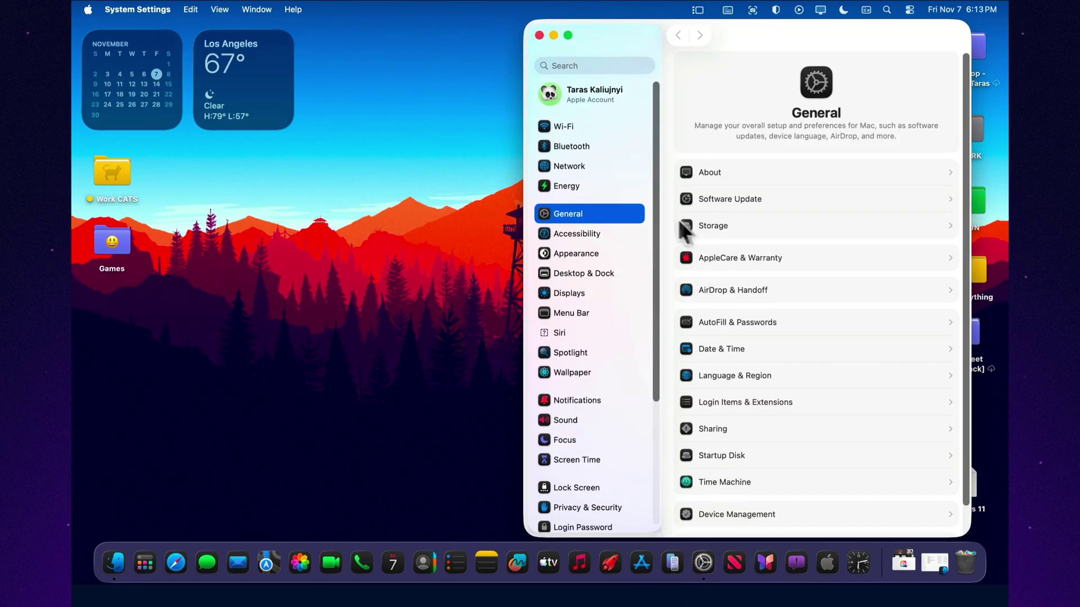
pyautogui.click(745, 201)
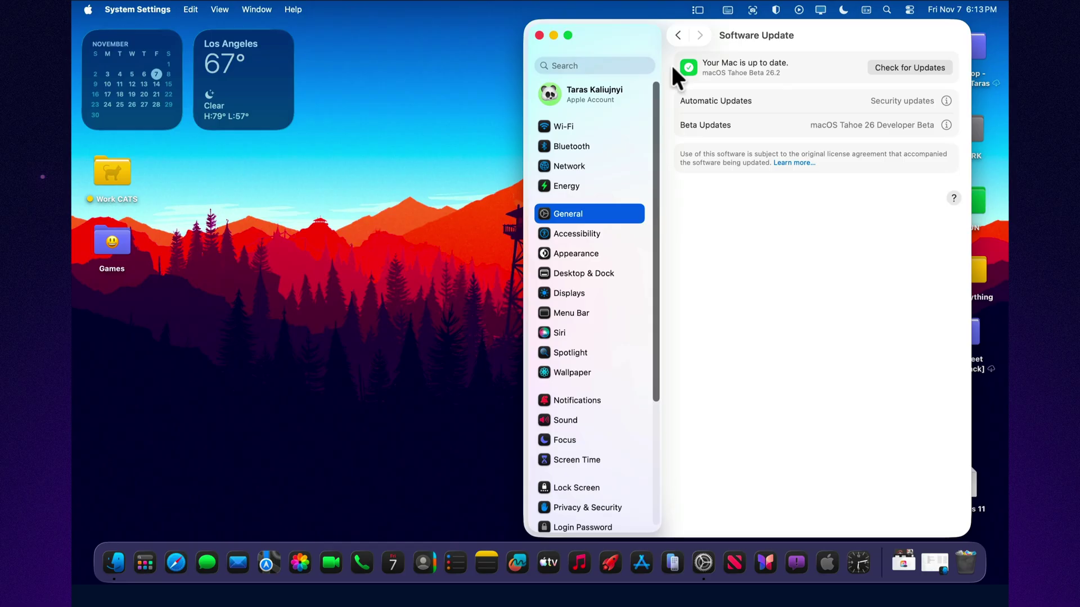
pyautogui.click(539, 35)
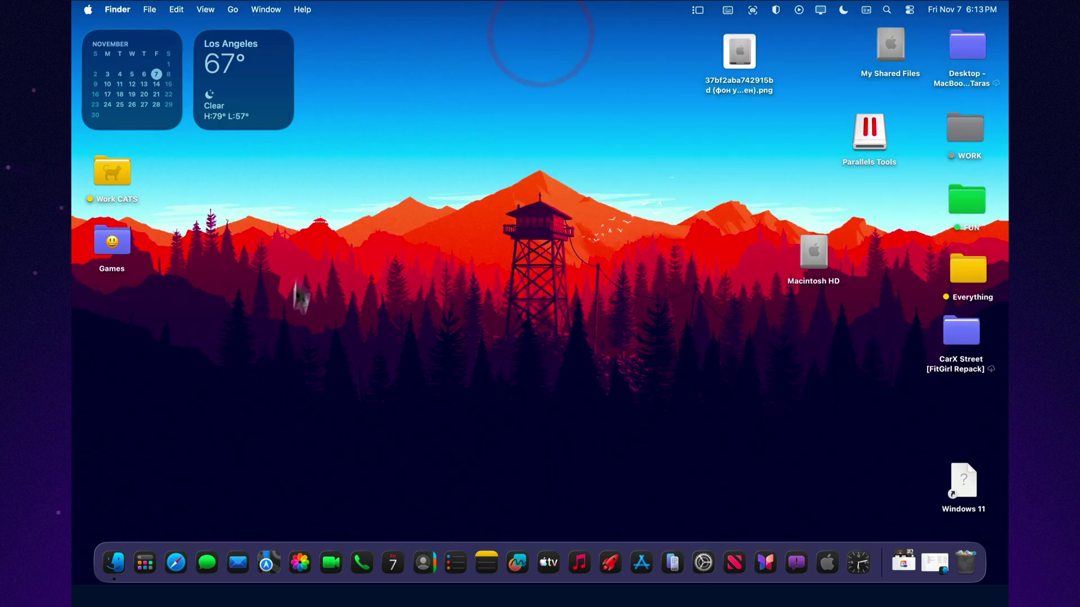
pyautogui.click(730, 554)
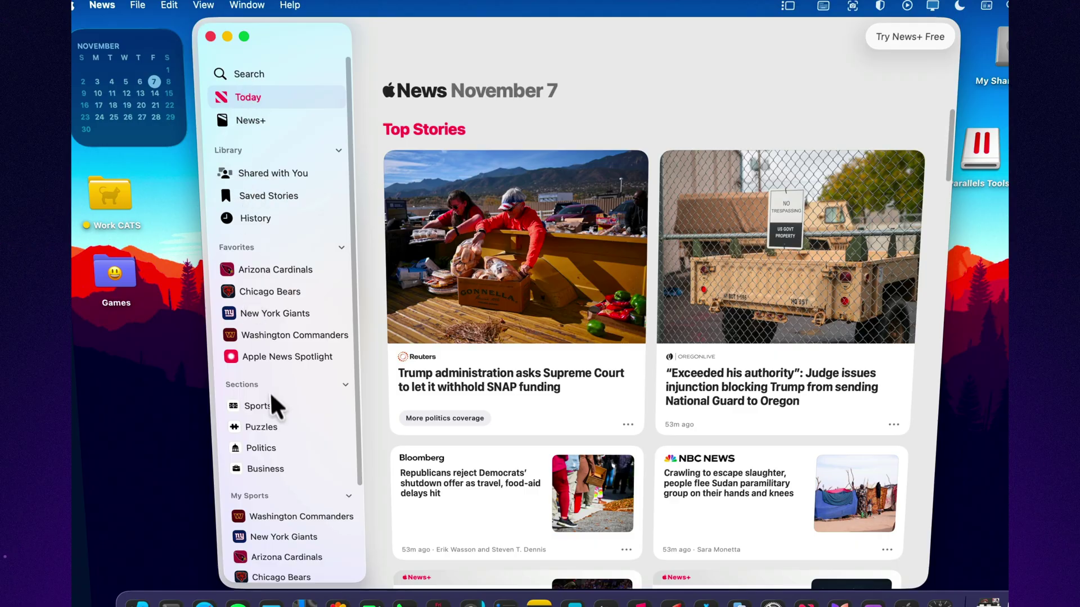
pyautogui.click(284, 402)
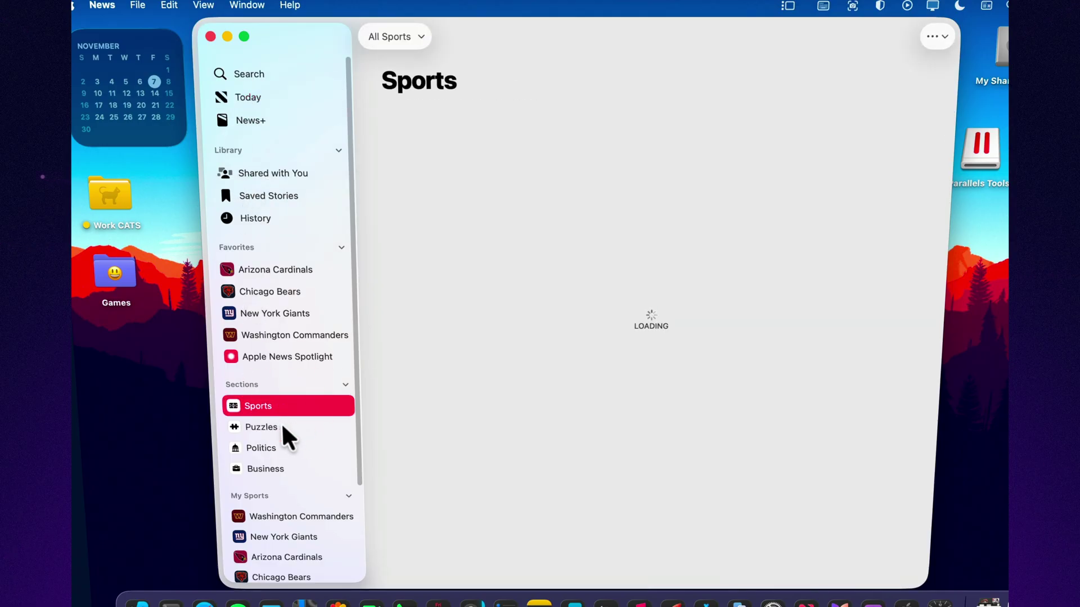
pyautogui.click(286, 424)
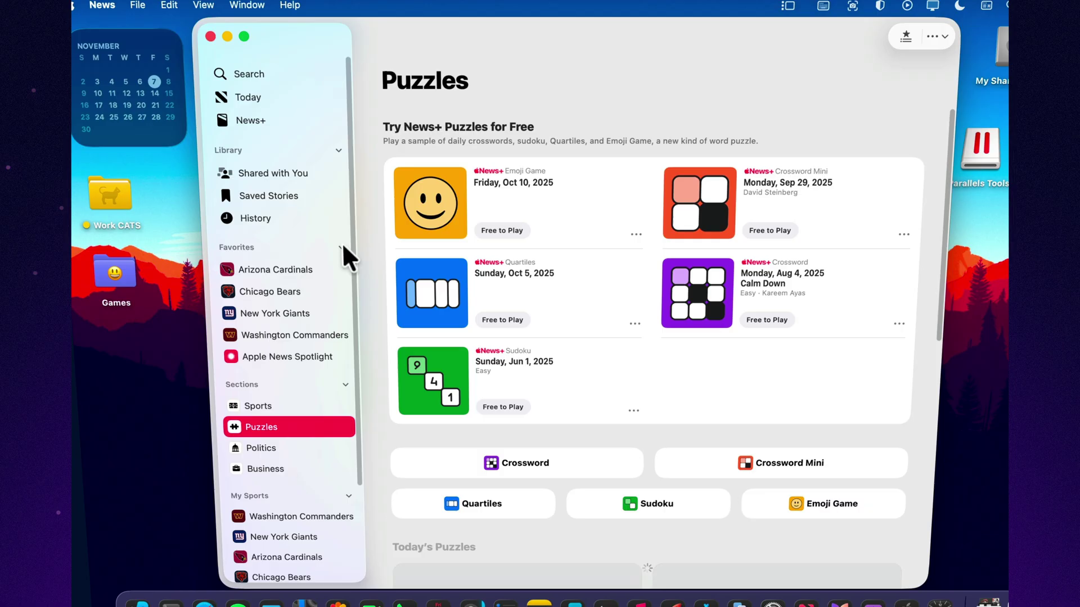
pyautogui.click(342, 246)
pyautogui.click(342, 245)
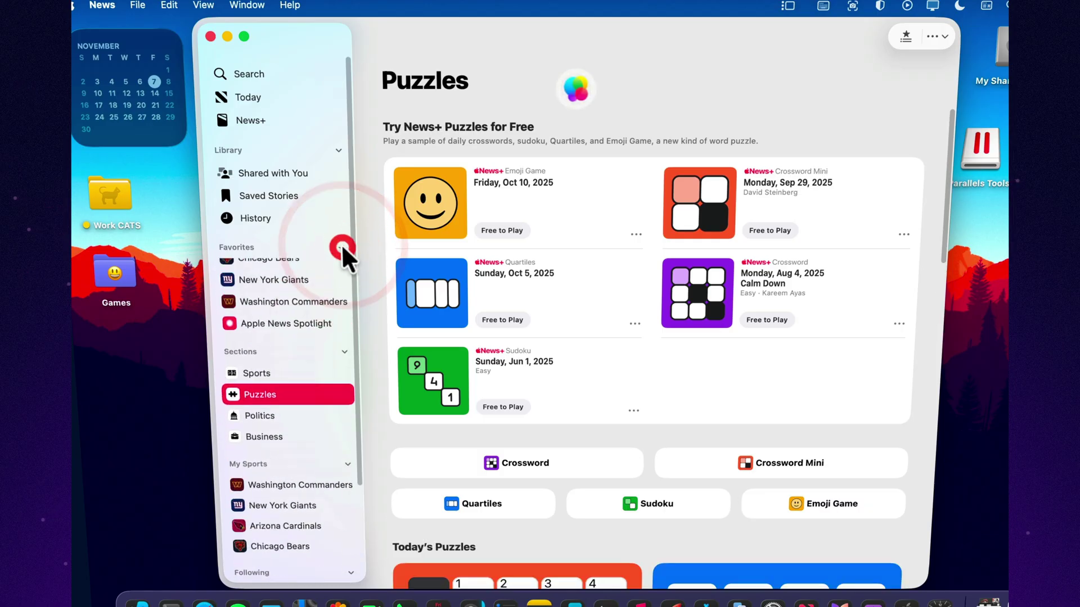
pyautogui.click(339, 147)
pyautogui.click(338, 148)
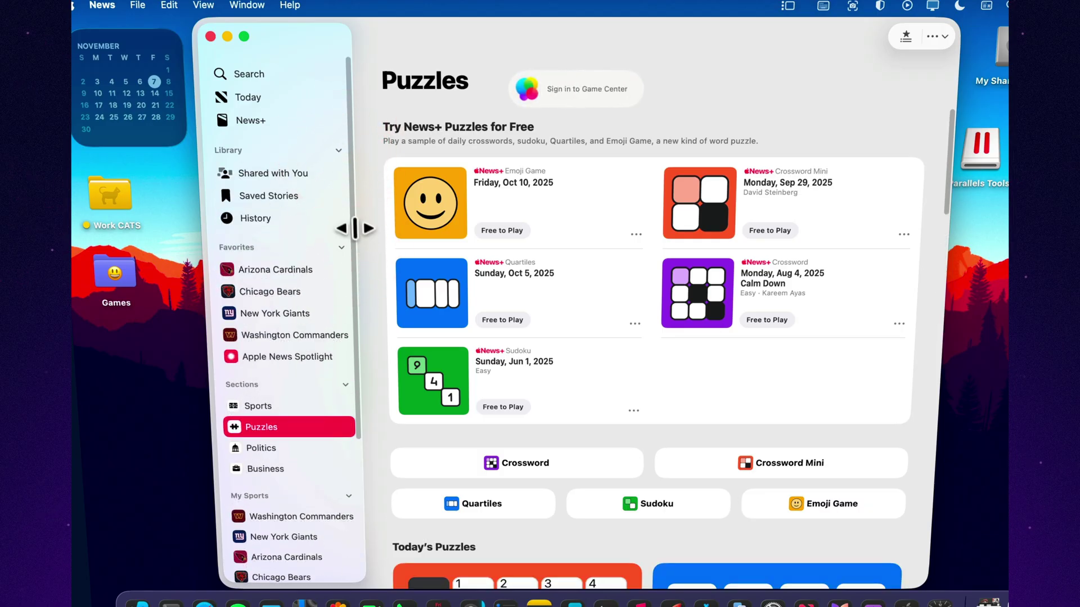
pyautogui.scroll(-5, 349, 259)
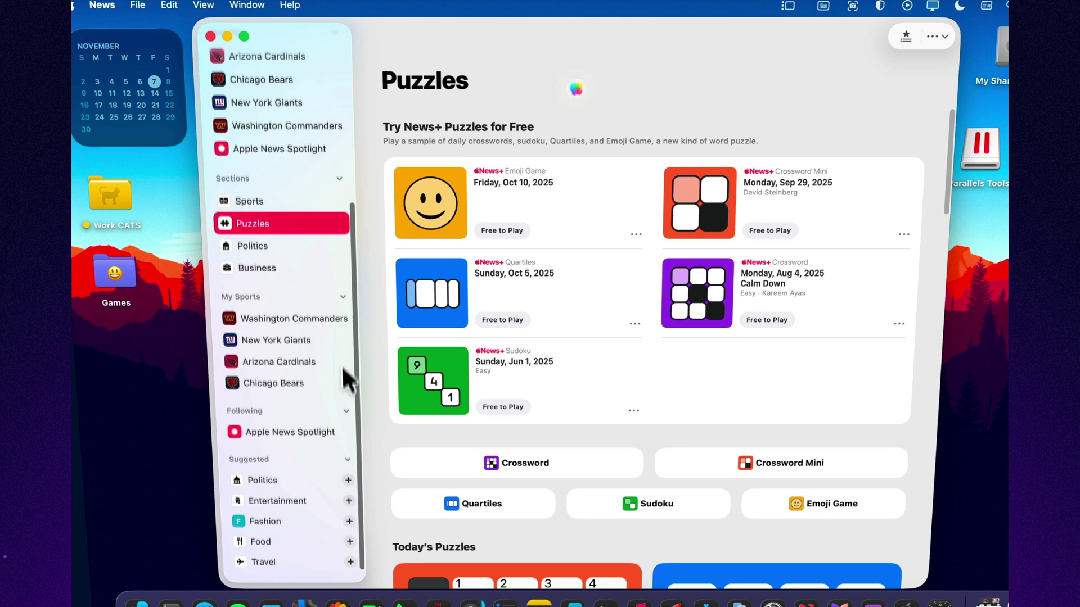
pyautogui.scroll(5, 344, 281)
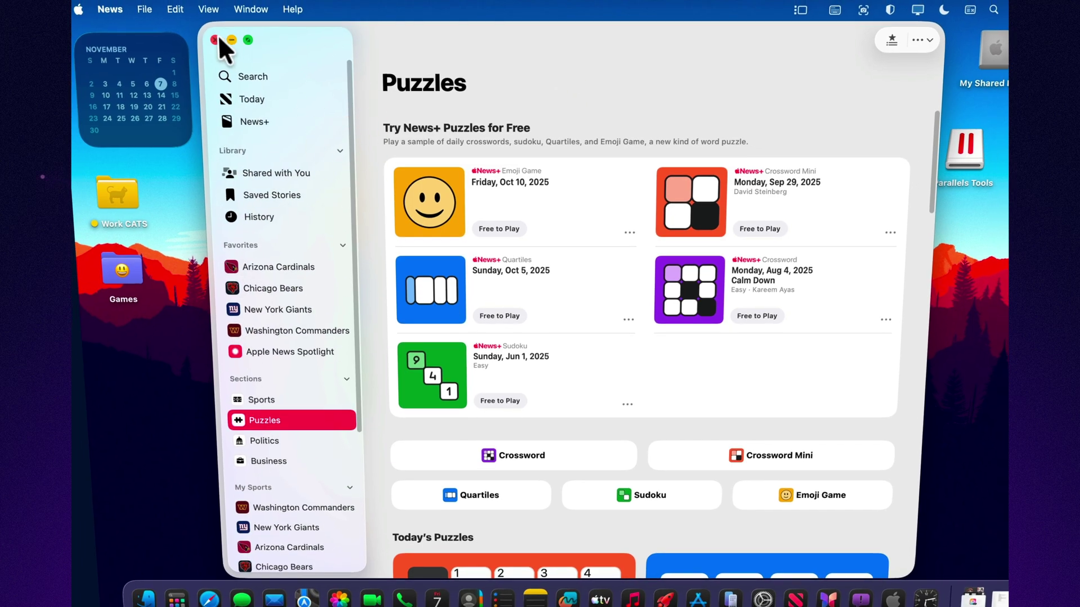
pyautogui.click(211, 36)
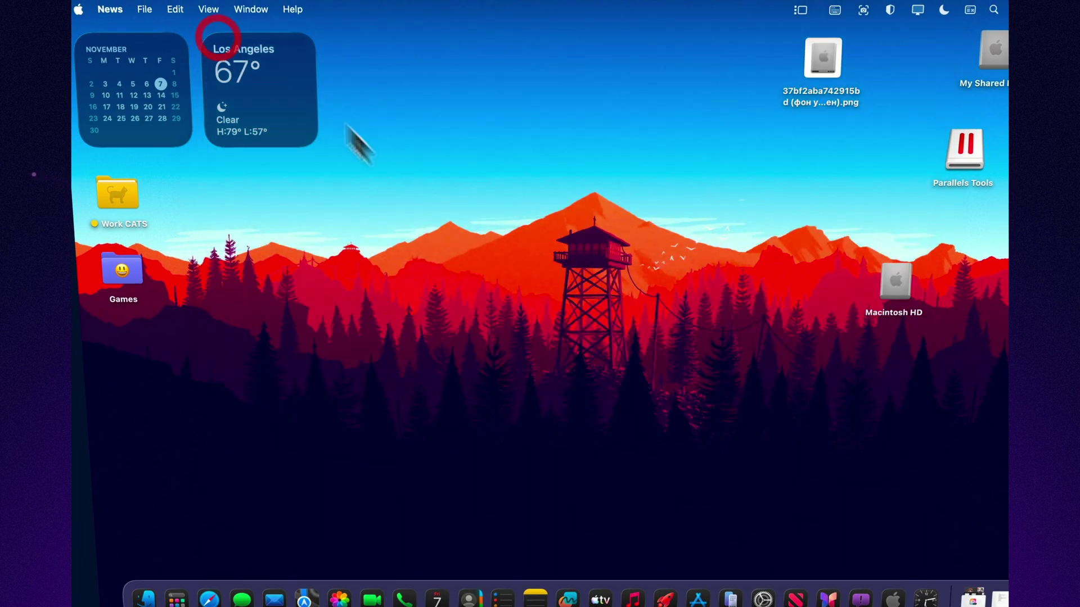
pyautogui.click(600, 595)
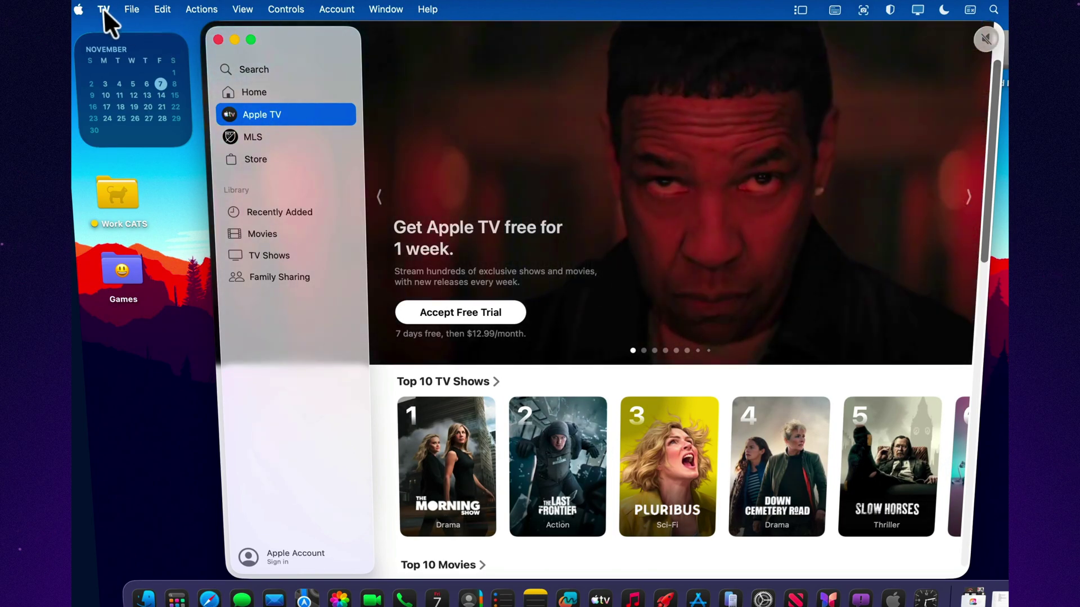
pyautogui.click(103, 9)
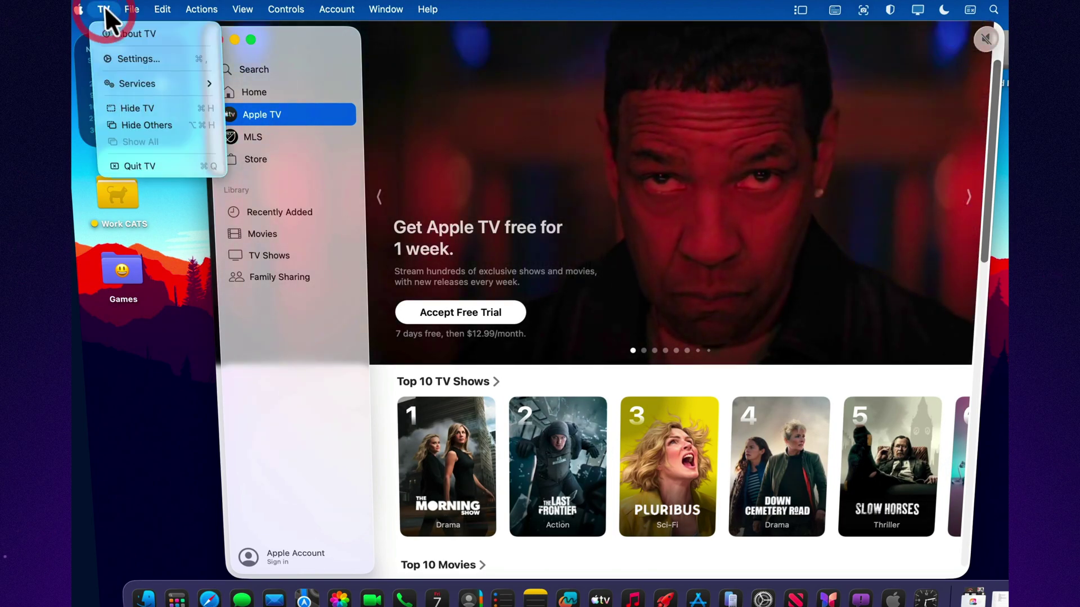
pyautogui.click(117, 29)
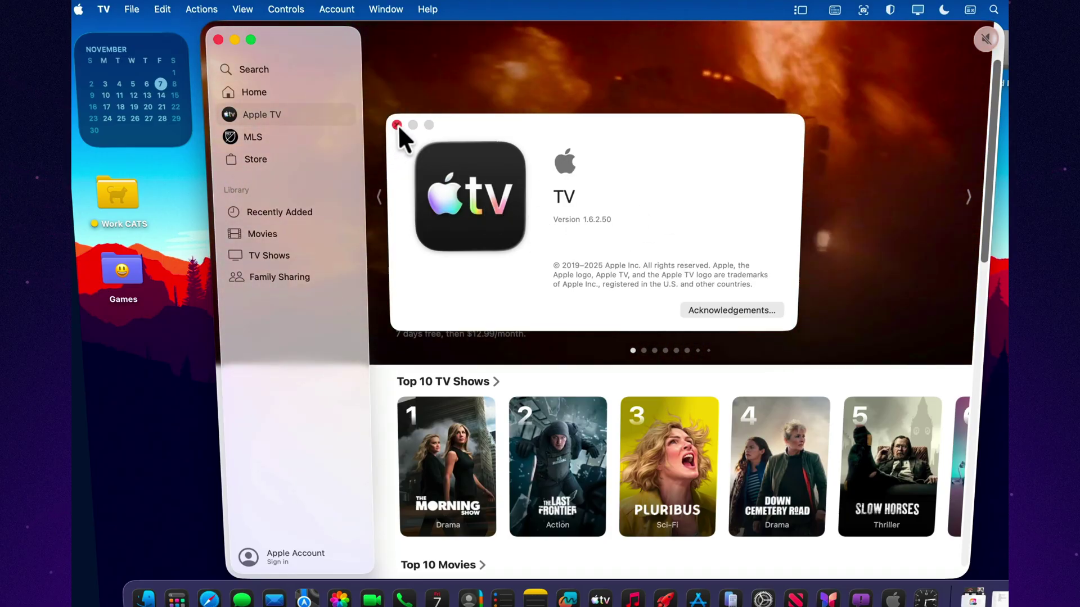
pyautogui.click(397, 123)
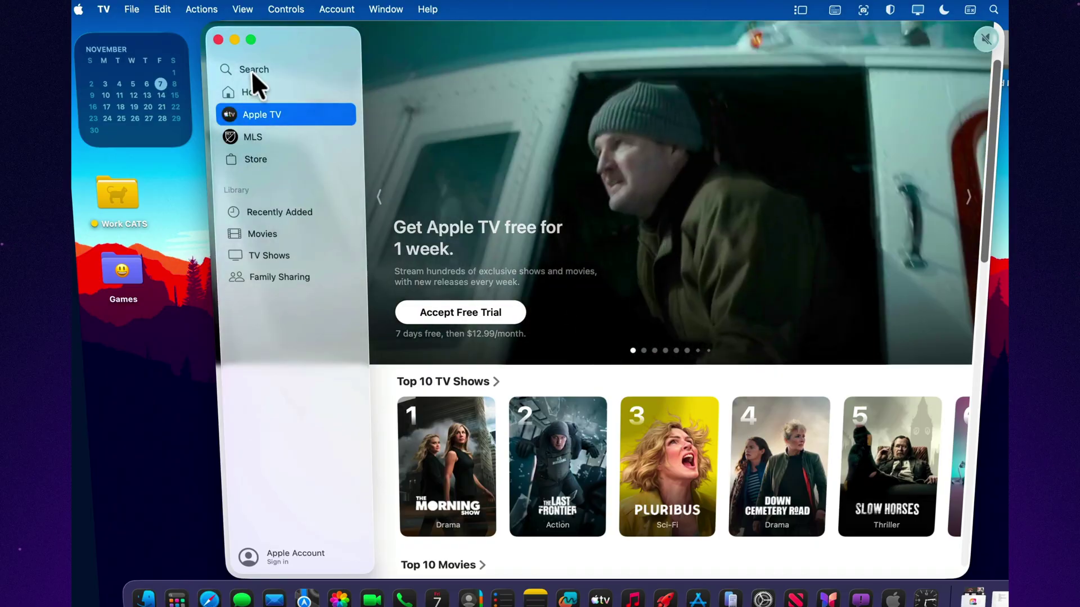
pyautogui.click(252, 69)
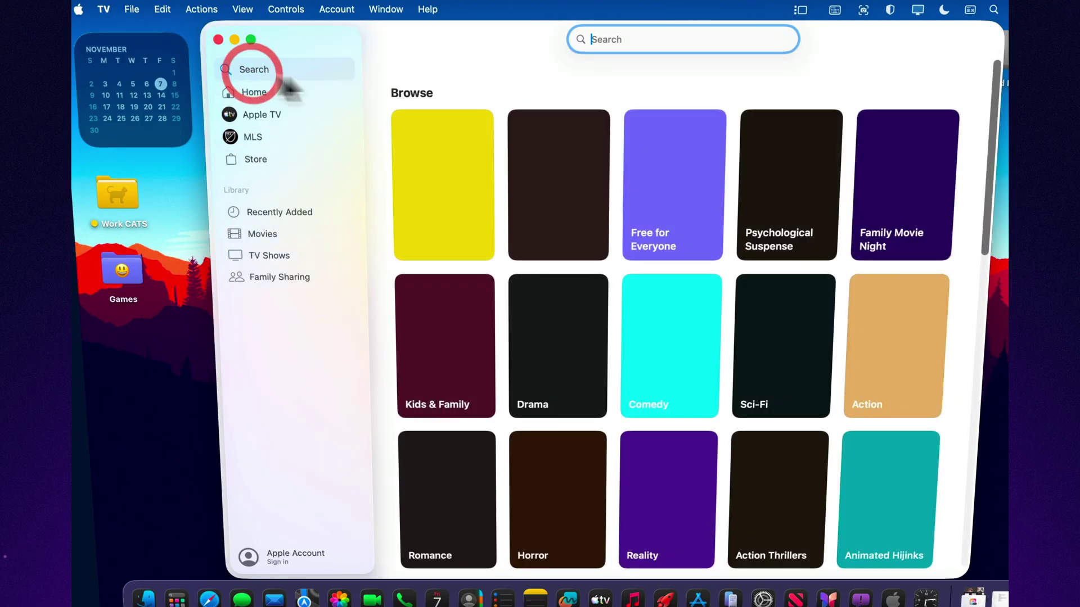
pyautogui.click(217, 40)
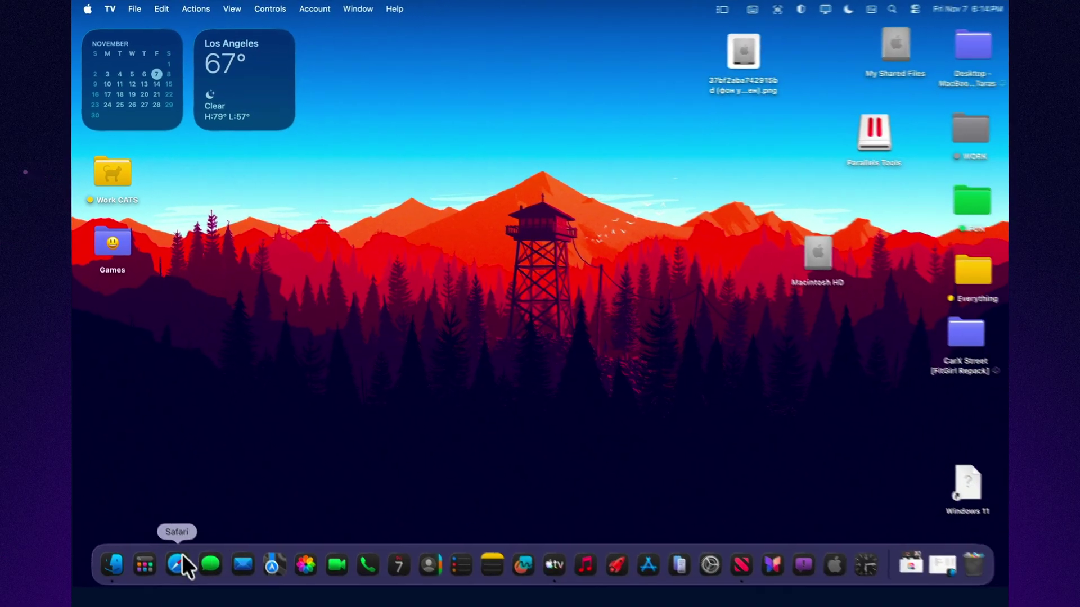
pyautogui.click(209, 599)
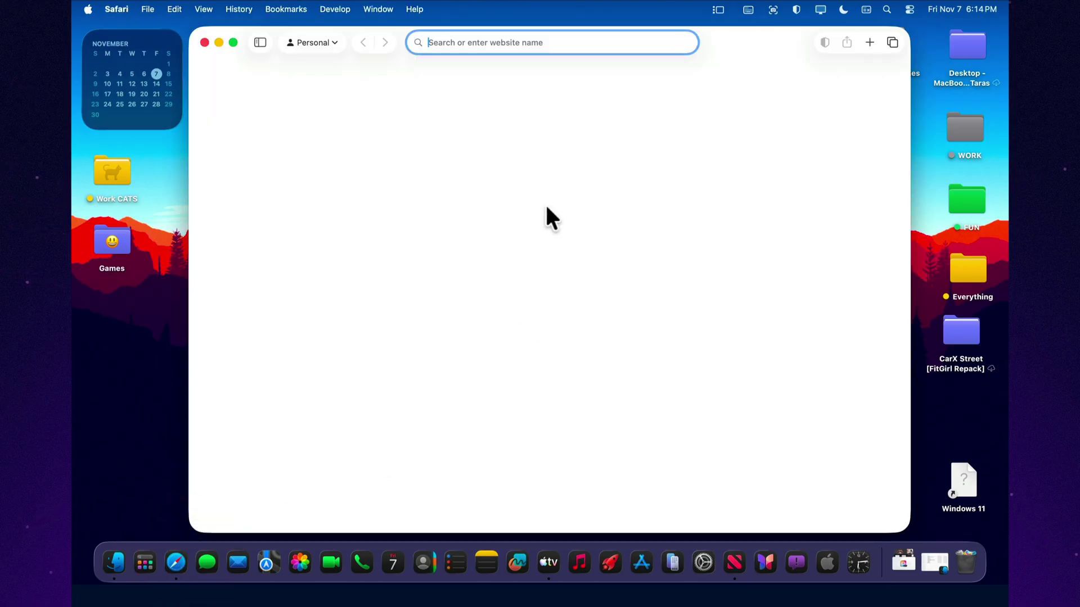
pyautogui.write('app')
pyautogui.press('Return')
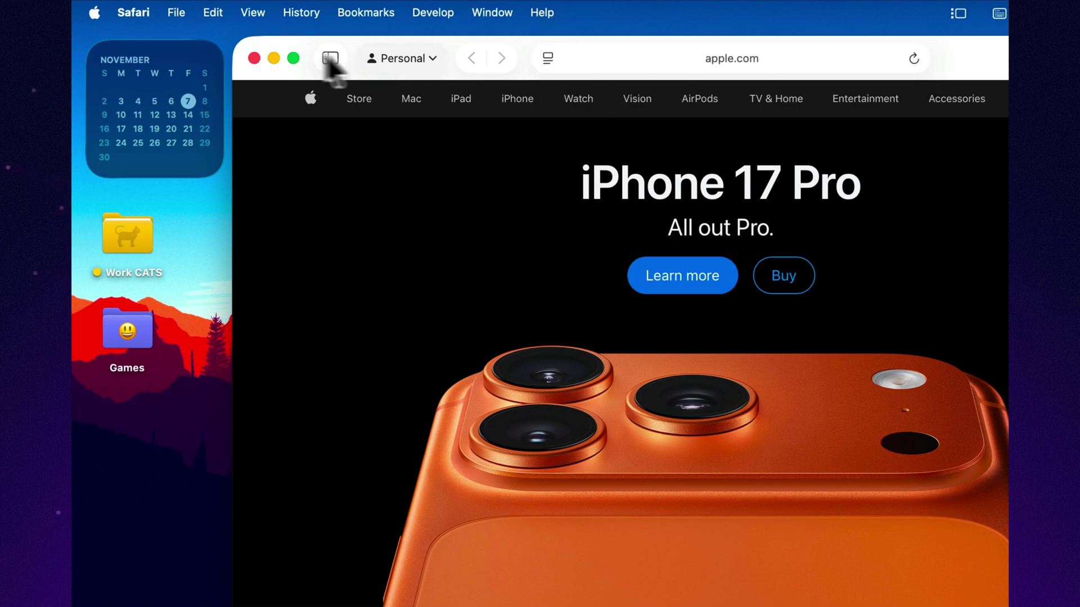
pyautogui.click(138, 12)
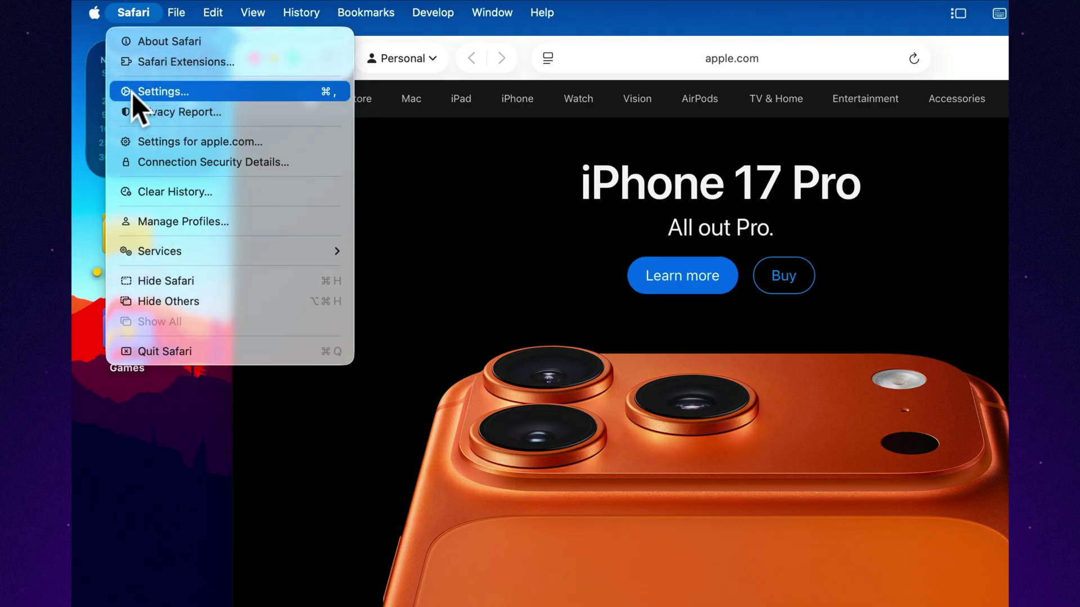
pyautogui.moveTo(177, 14)
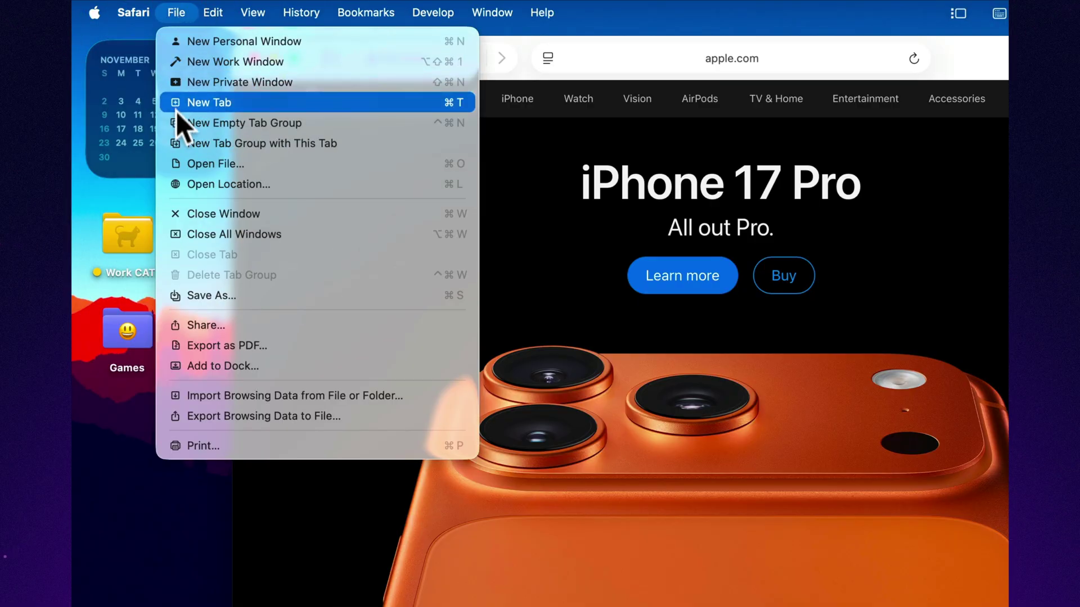
pyautogui.click(588, 50)
pyautogui.press('super+h')
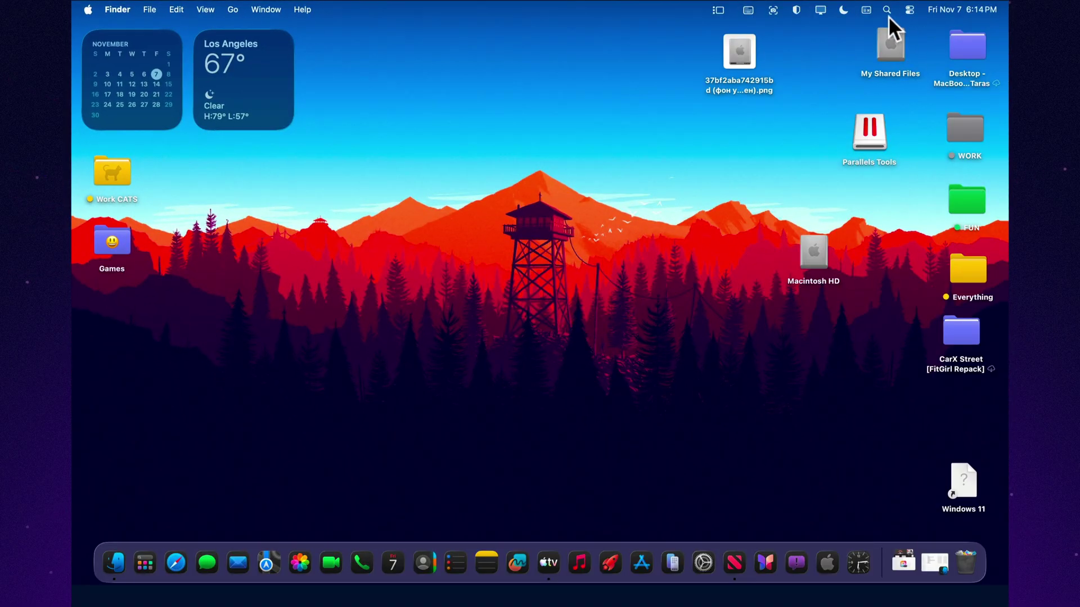
# - Relaunch Podcasts from Spotlight and expand the episode into the full now-playing view
pyautogui.click(887, 13)
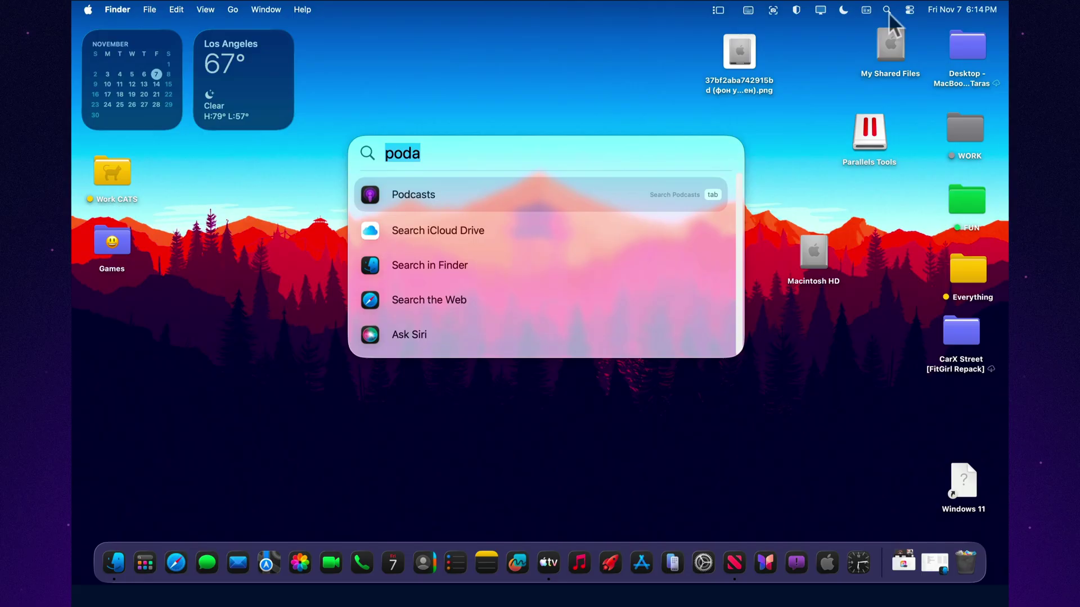
pyautogui.press('Return')
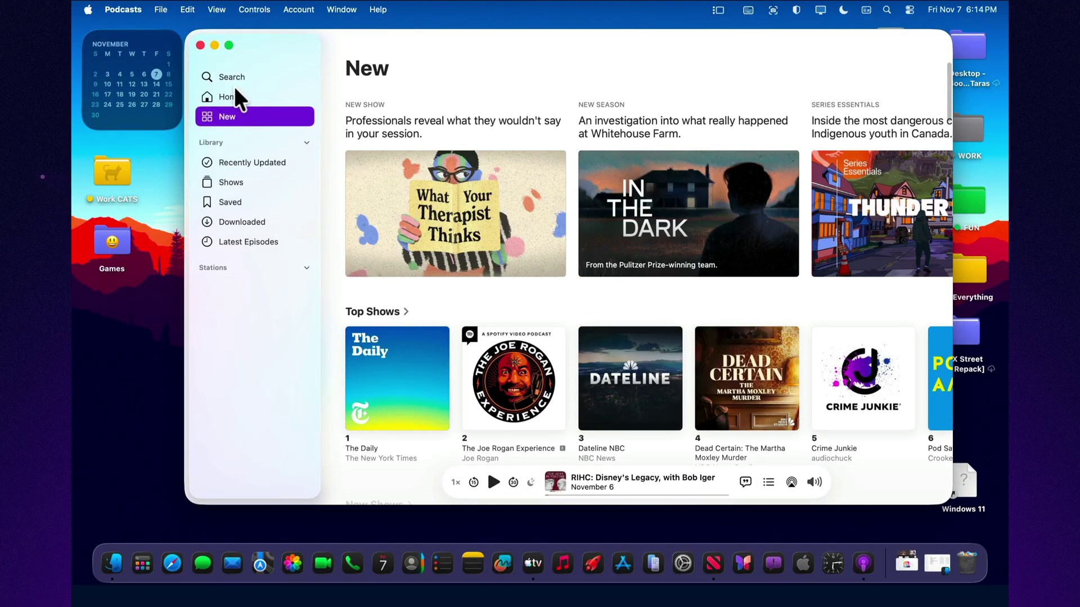
pyautogui.click(553, 477)
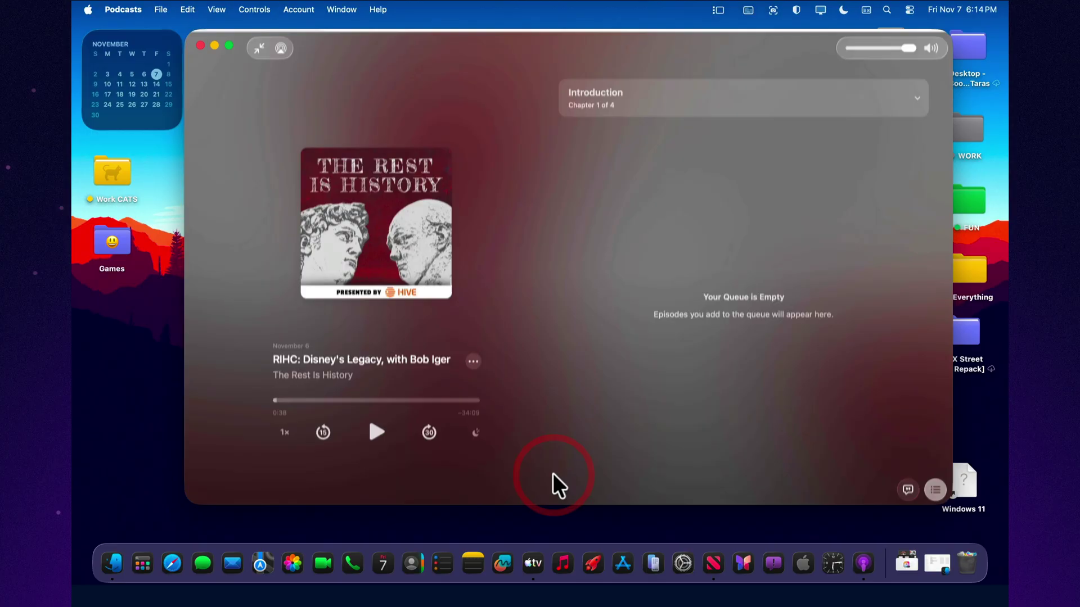
# - Play the Disney's Legacy episode from chapter 3, Disney's Storytelling, then collapse the chapter list
pyautogui.click(917, 95)
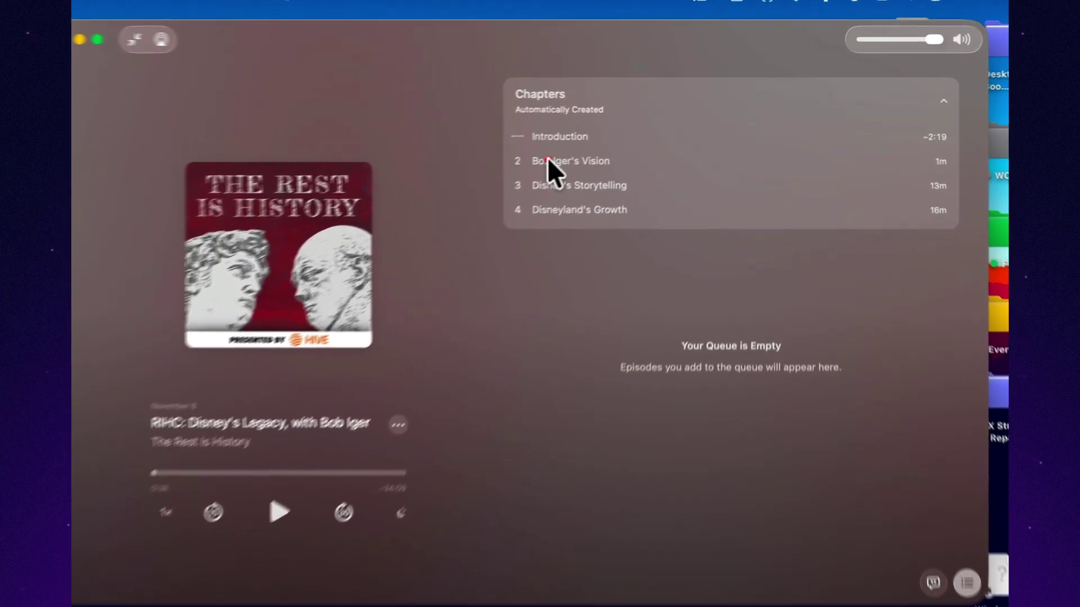
pyautogui.click(591, 144)
pyautogui.click(600, 163)
pyautogui.click(545, 189)
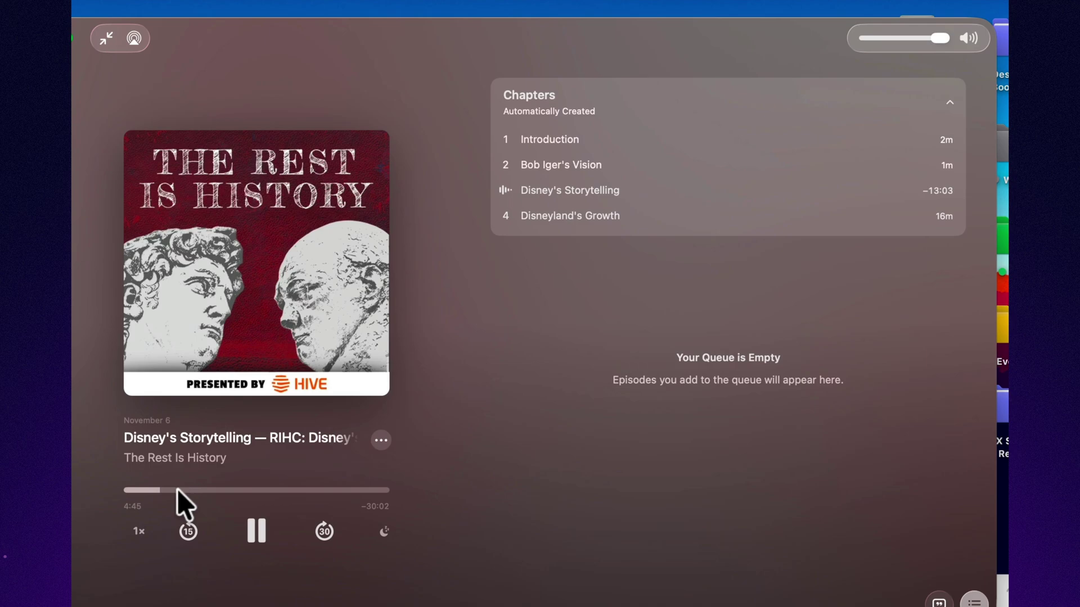
pyautogui.click(198, 35)
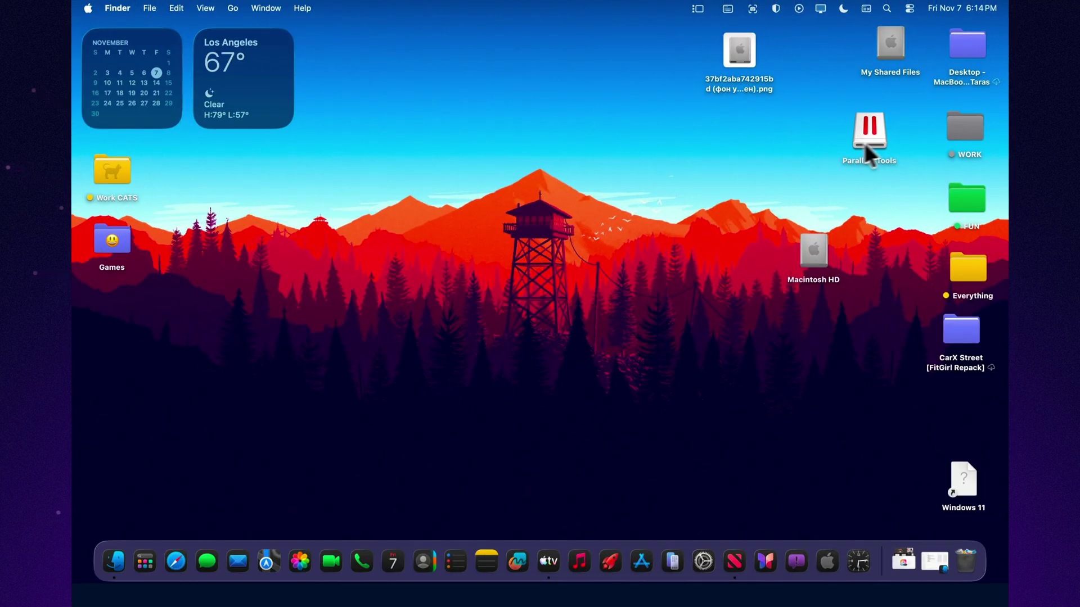
pyautogui.click(910, 10)
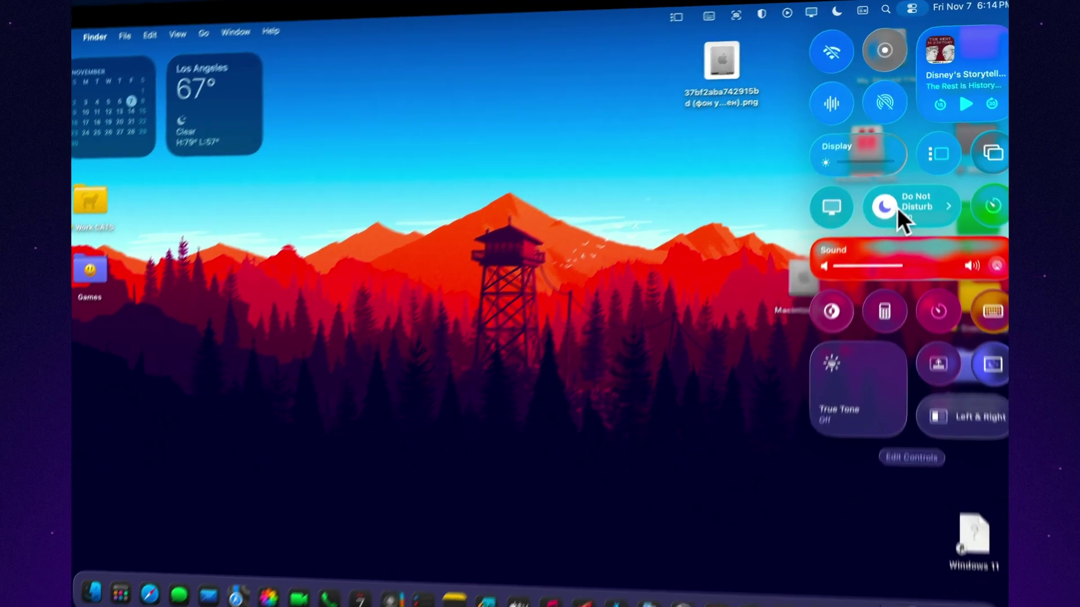
pyautogui.click(884, 207)
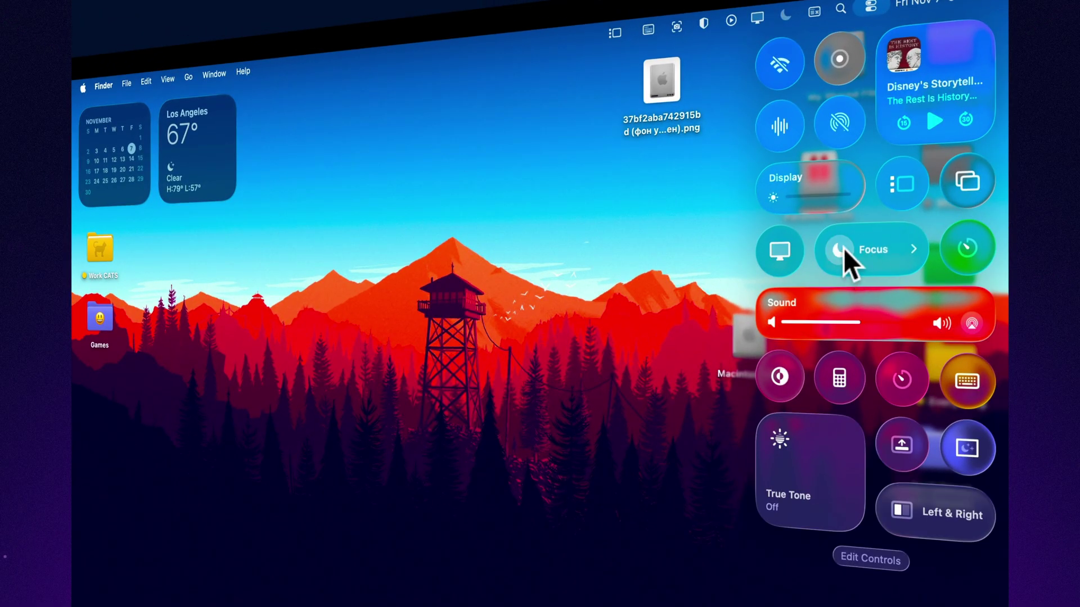
pyautogui.click(884, 207)
pyautogui.click(913, 248)
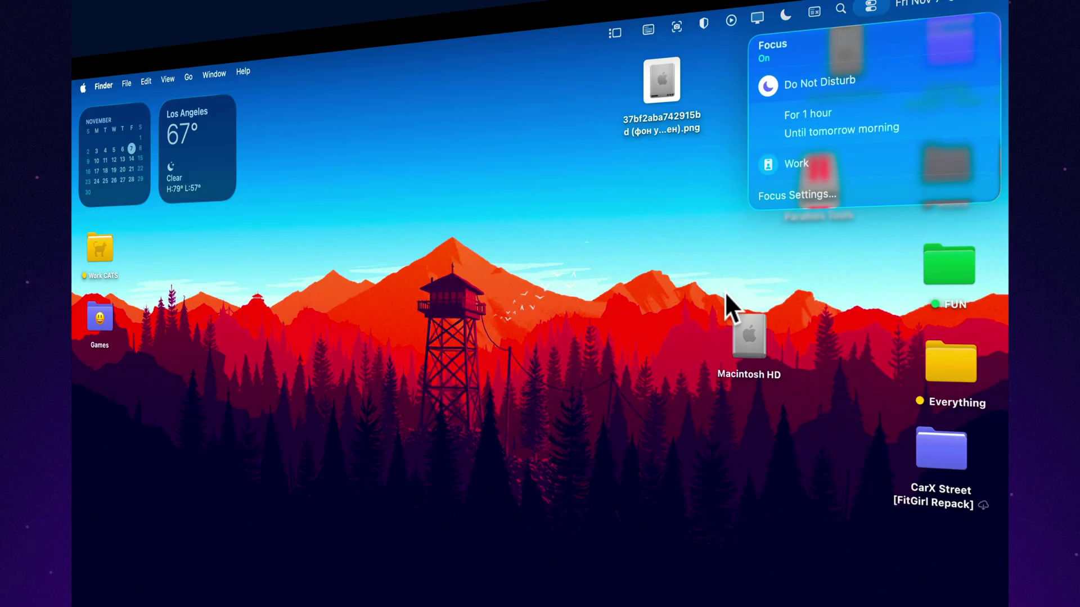
pyautogui.click(686, 242)
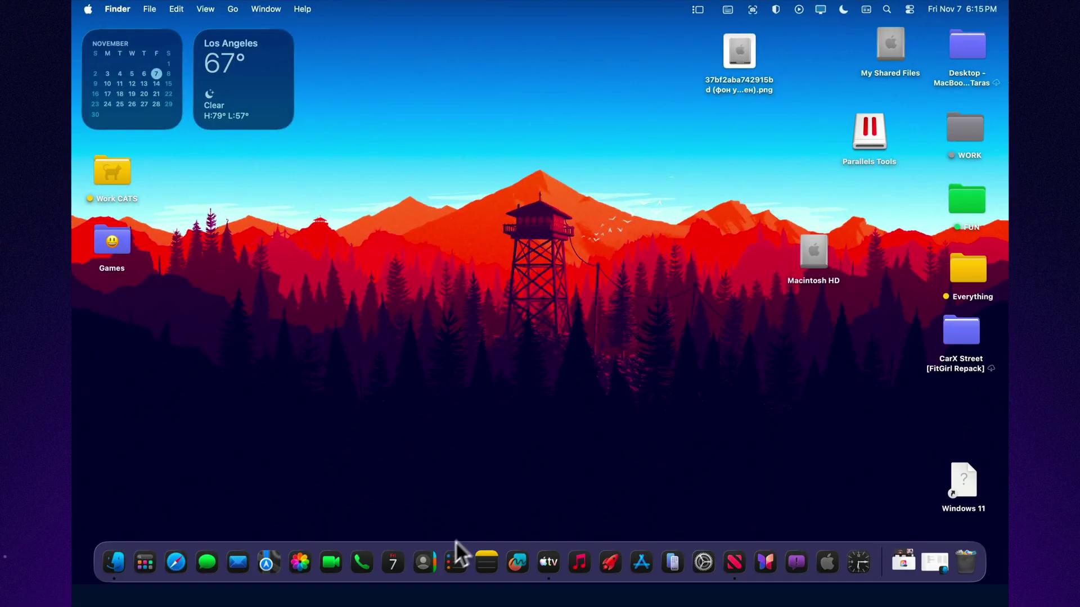
# - Open and close Calendar, reopen it from the desktop calendar widget, then choose Edit Widgets
pyautogui.click(396, 556)
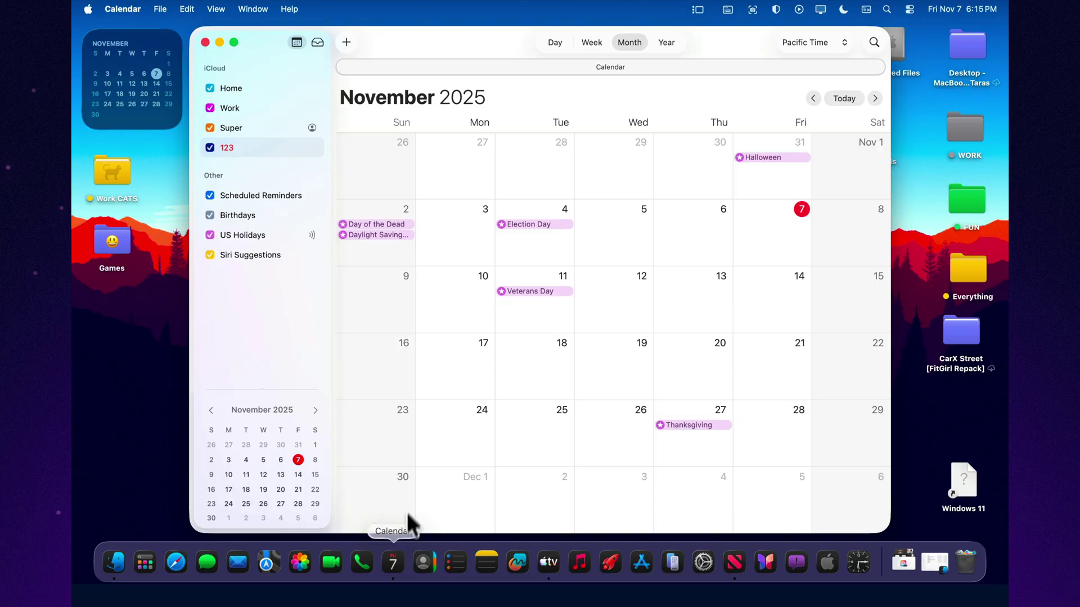
pyautogui.click(205, 41)
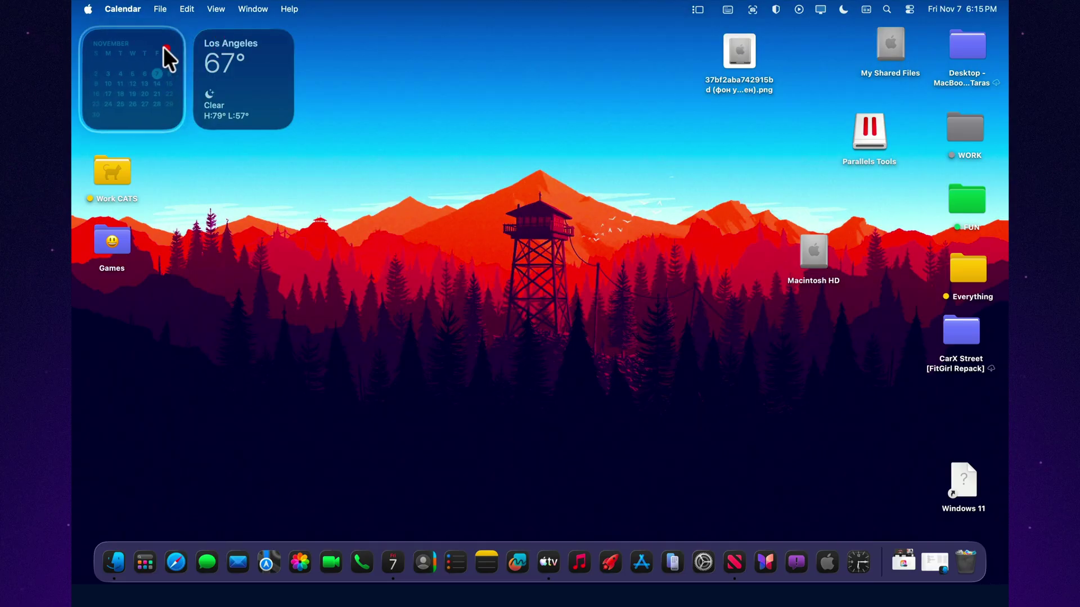
pyautogui.click(158, 45)
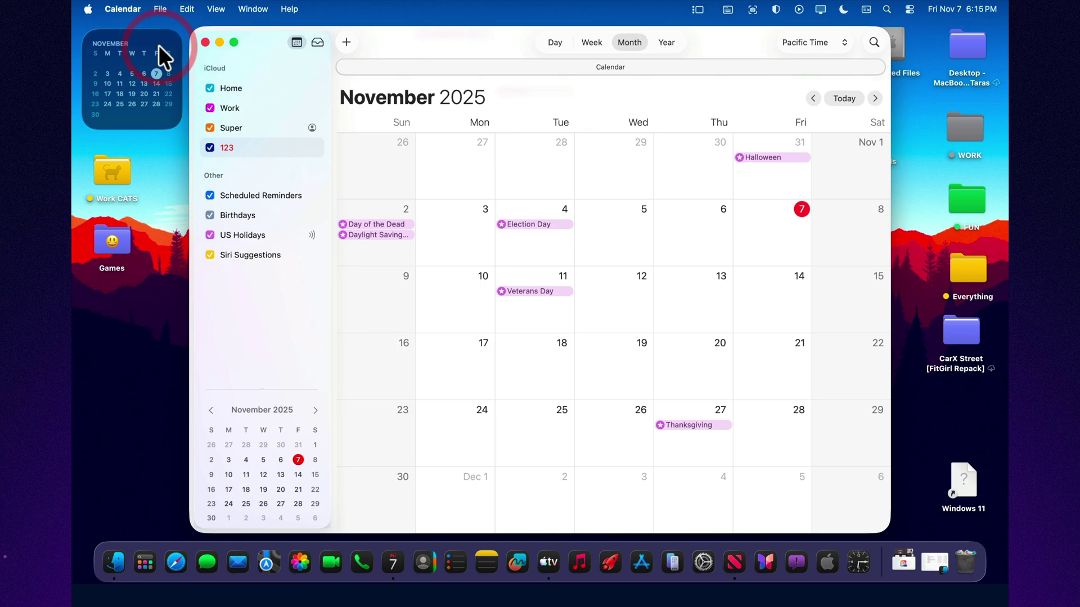
pyautogui.rightClick(159, 45)
pyautogui.click(171, 75)
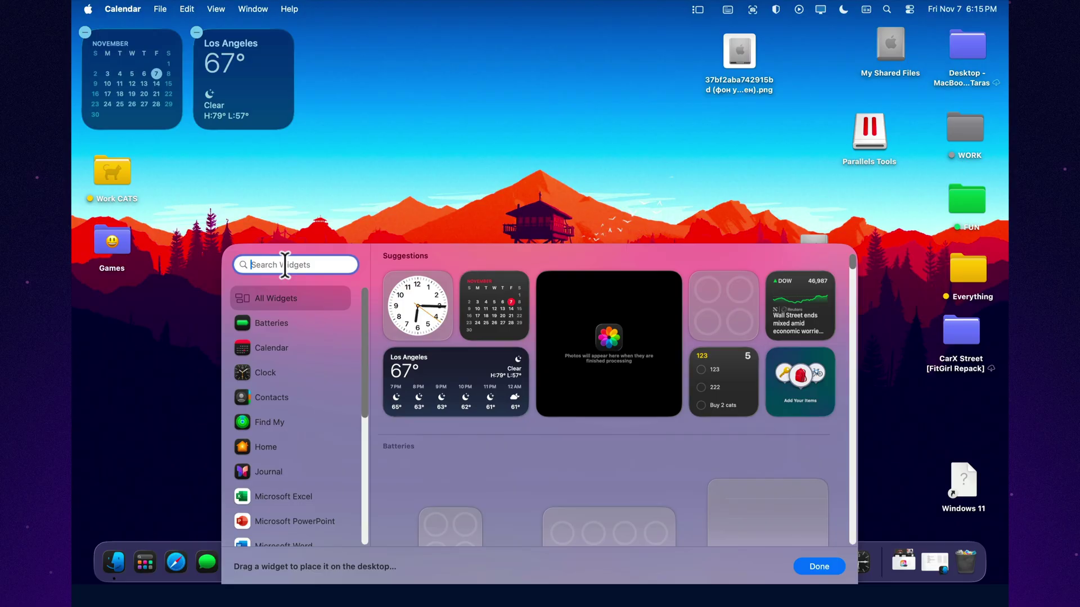
# - Search the widget gallery for 'cal', browse the Calendar widgets, click Done and close Calendar
pyautogui.write('cal')
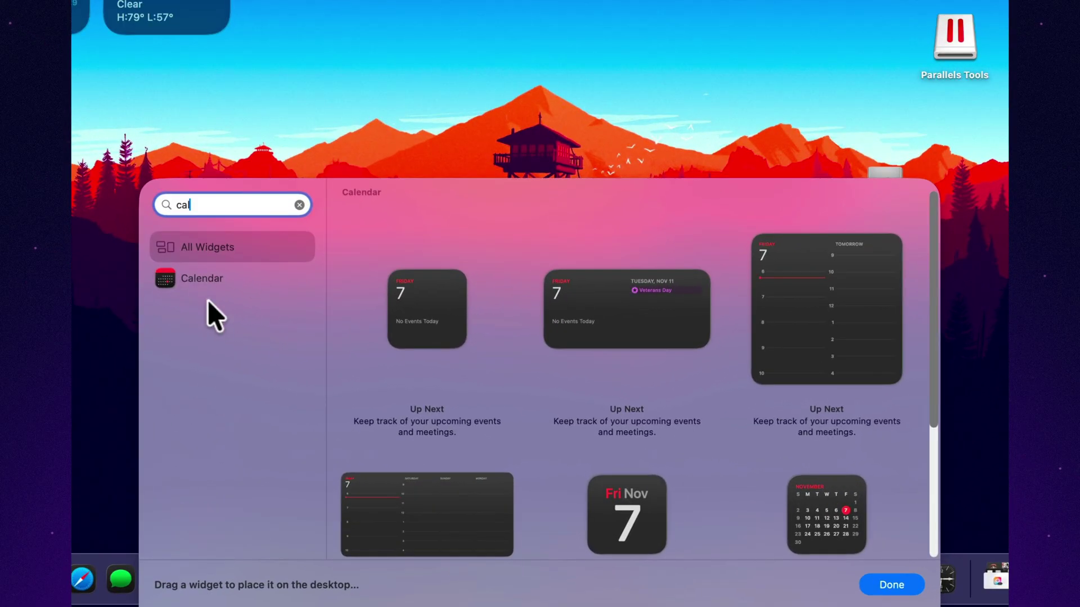
pyautogui.click(280, 333)
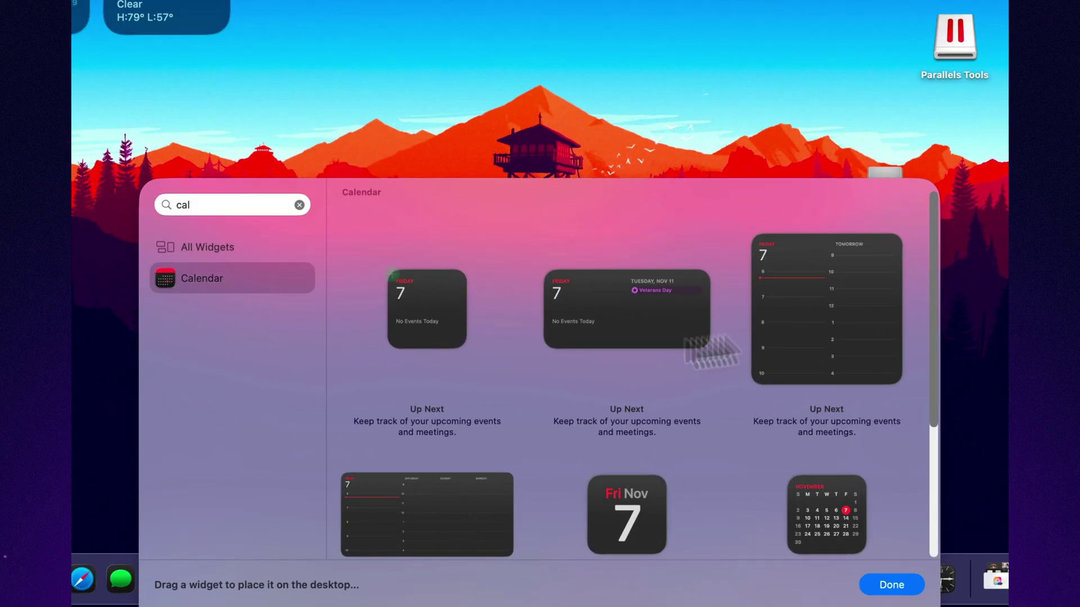
pyautogui.moveTo(937, 297); pyautogui.dragTo(916, 437)
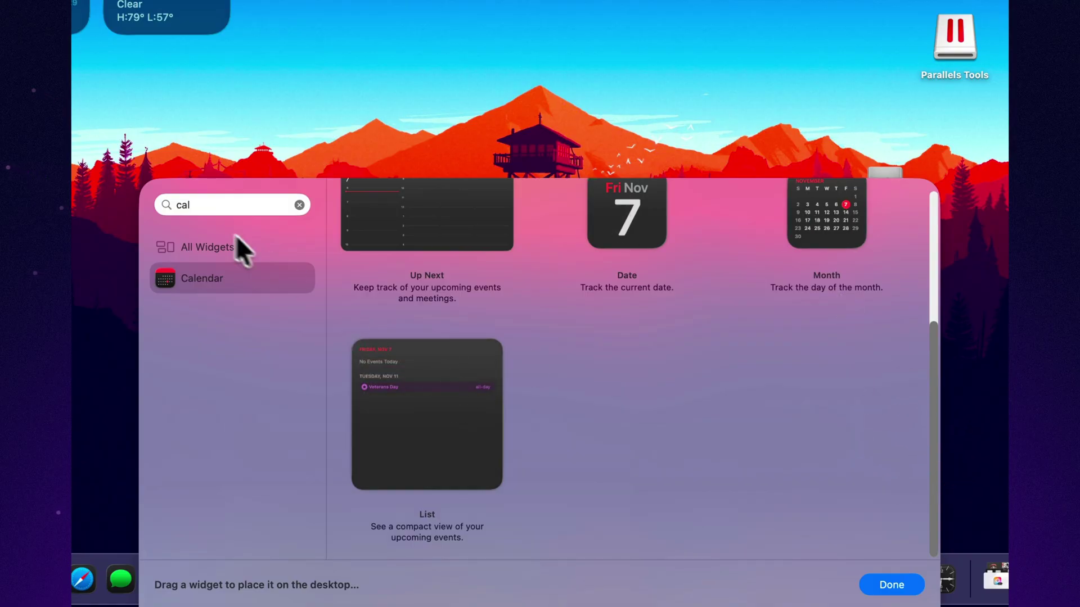
pyautogui.scroll(5, 697, 402)
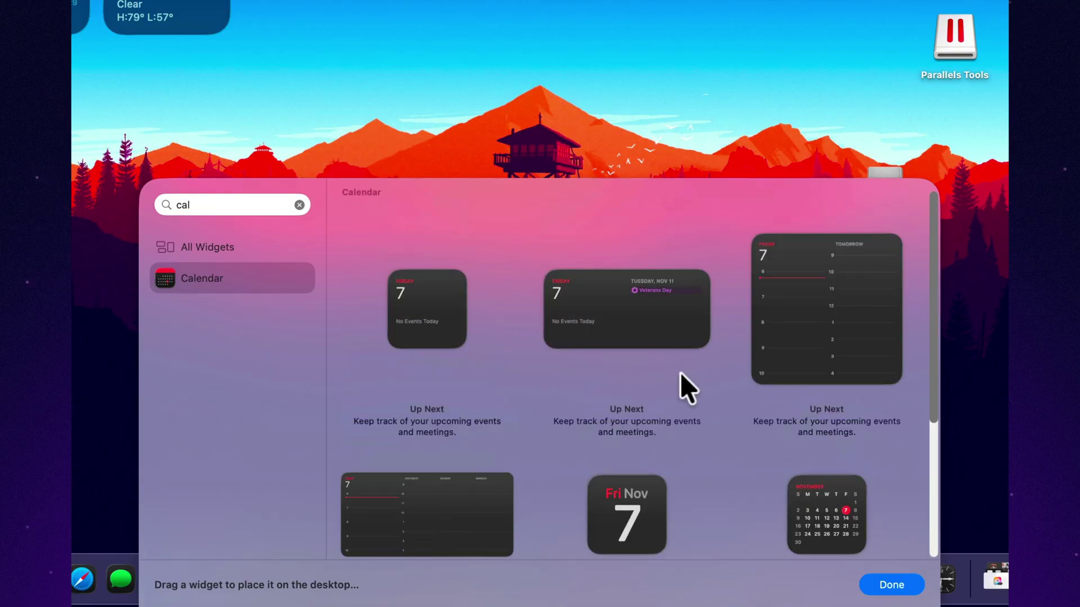
pyautogui.click(889, 584)
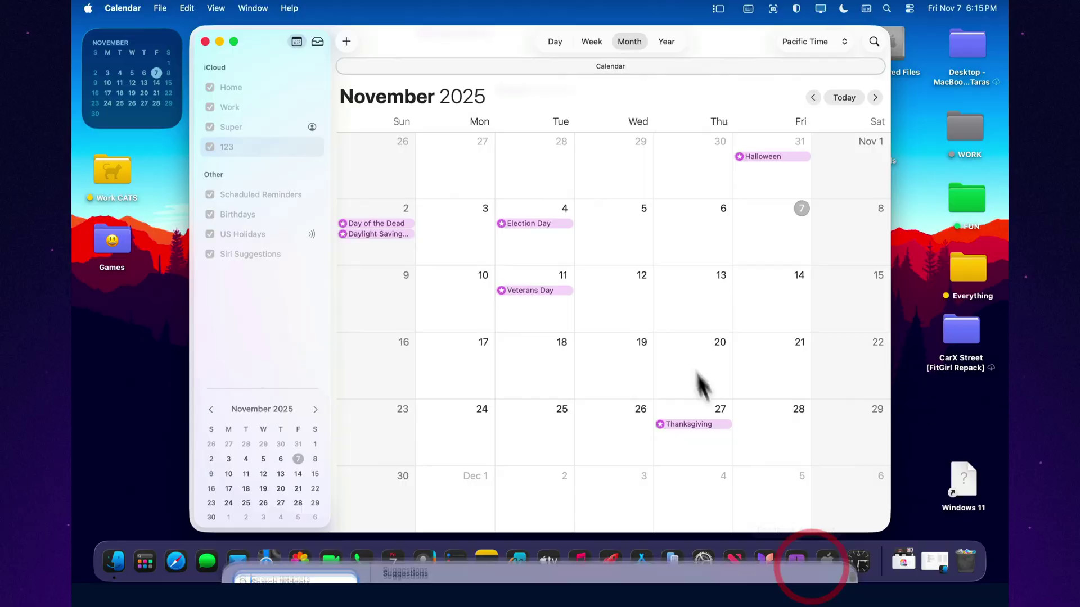
pyautogui.click(205, 41)
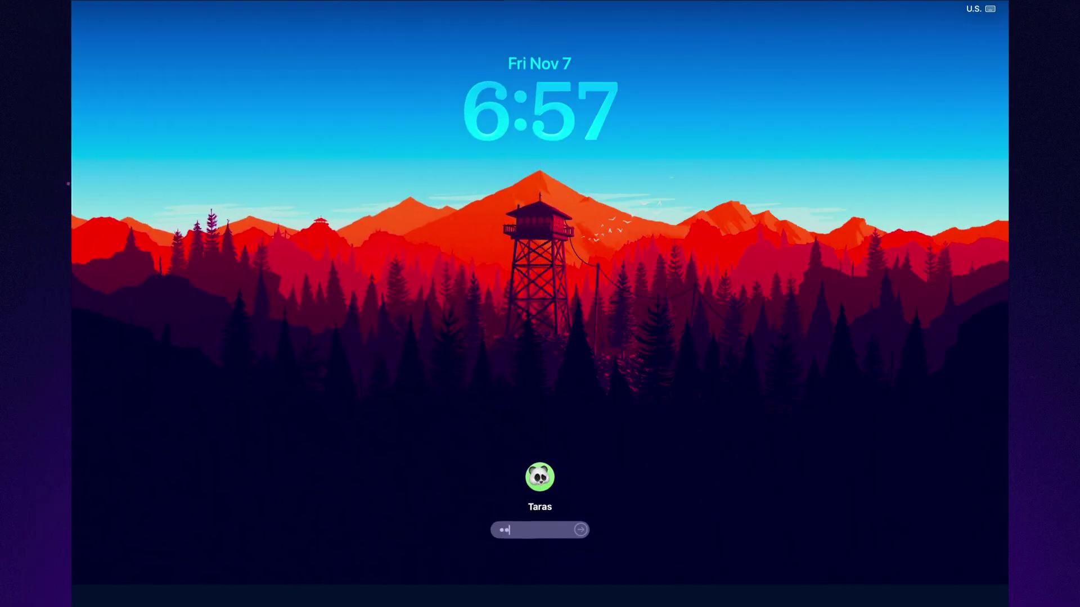
# - Unlock the Mac and browse Spotlight's actions and applications views
pyautogui.write('•••')
pyautogui.press('Return')
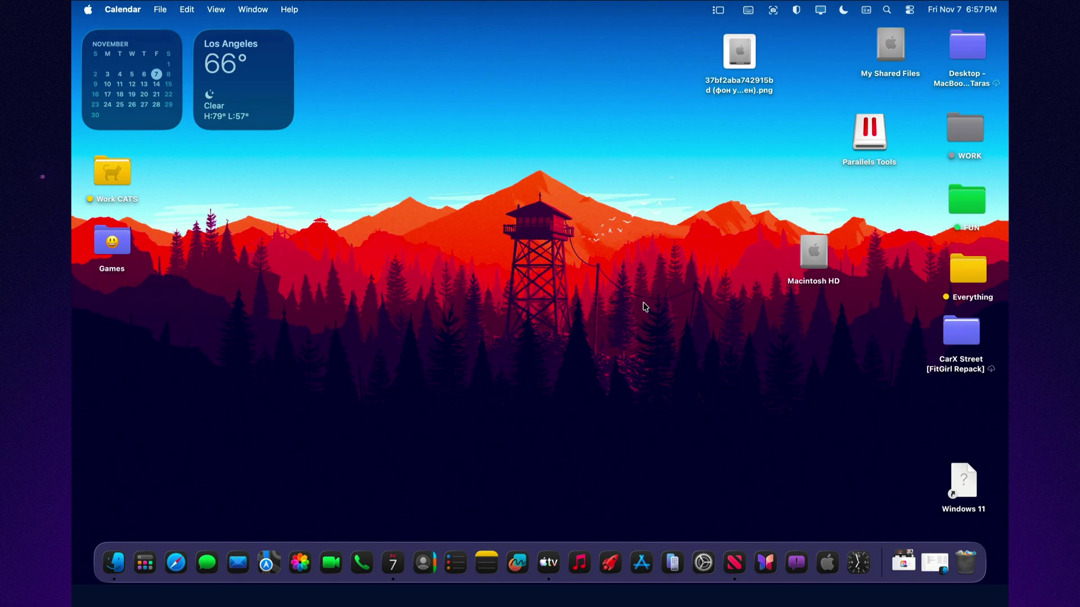
pyautogui.click(886, 11)
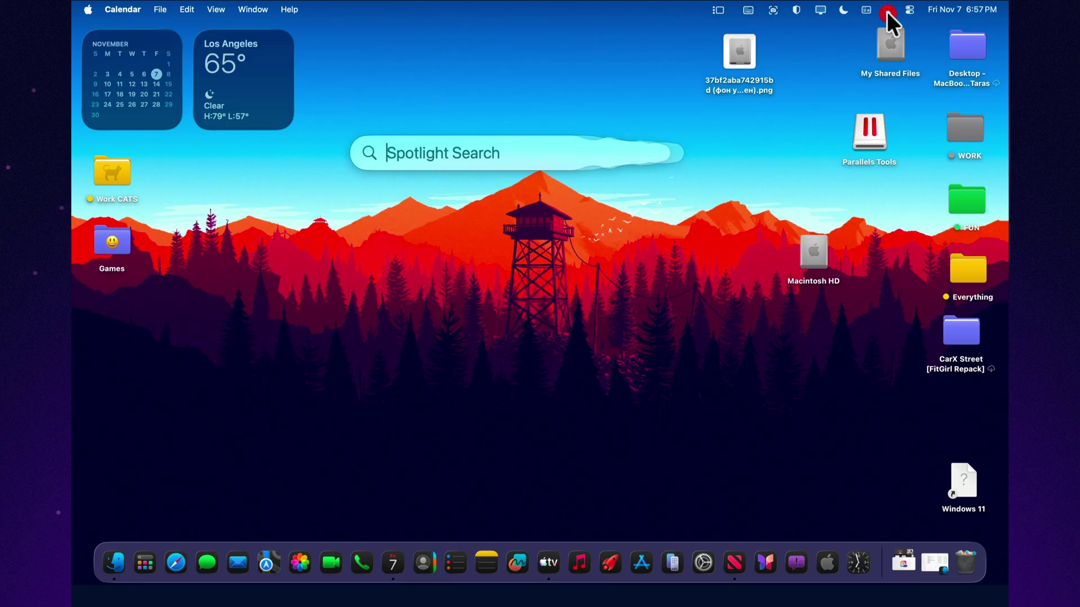
pyautogui.click(681, 153)
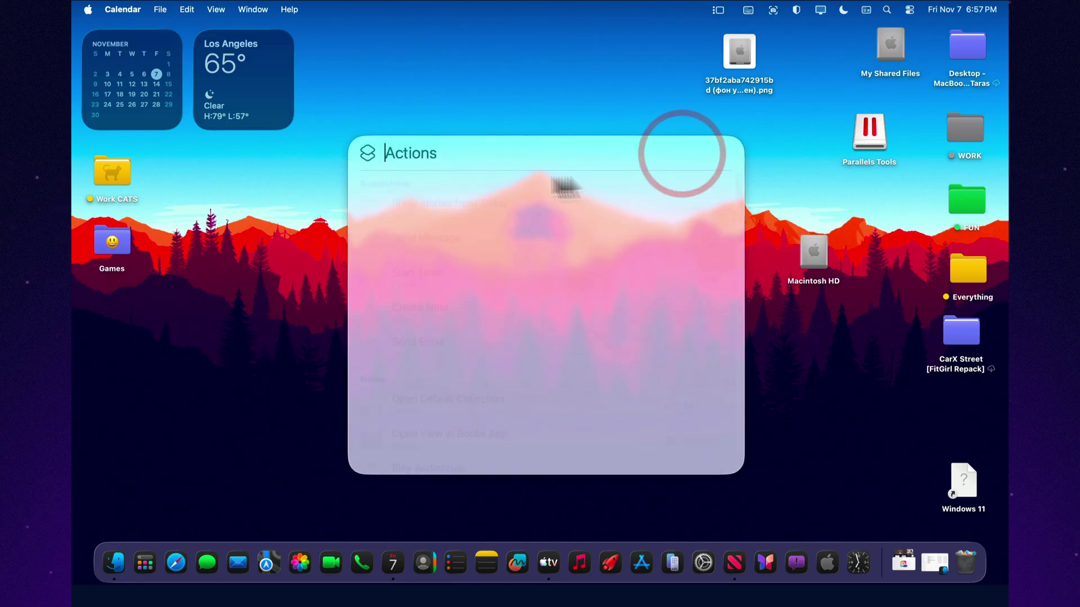
pyautogui.press('Escape')
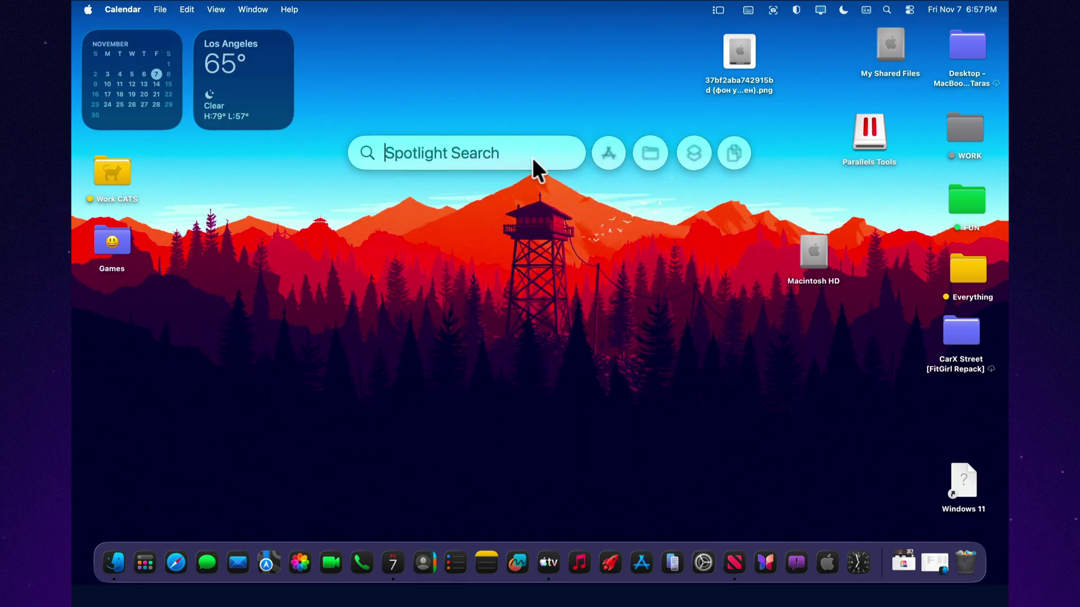
pyautogui.click(612, 155)
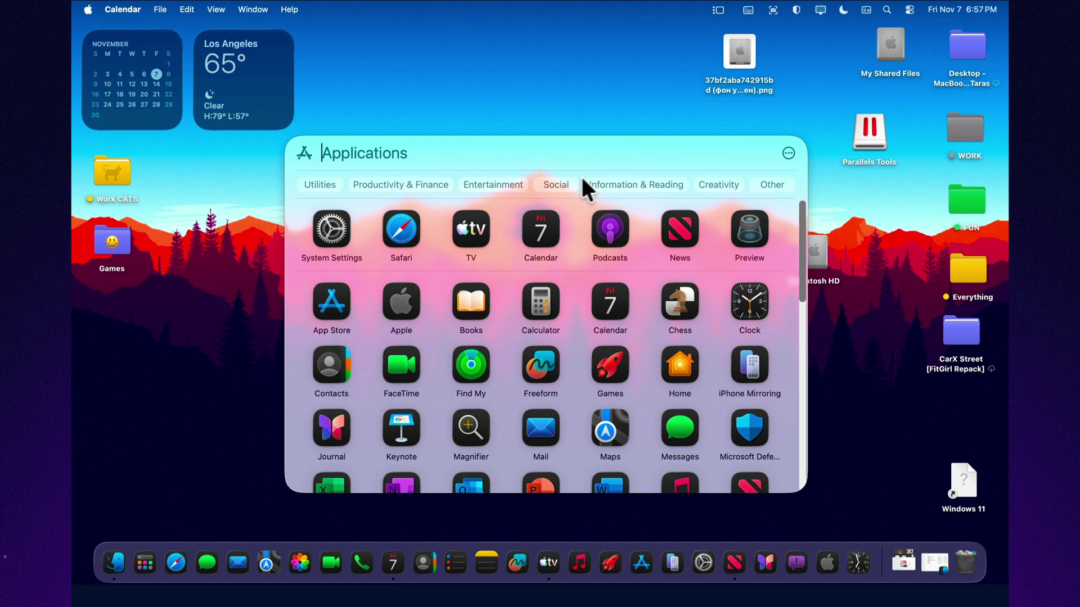
pyautogui.press('Escape')
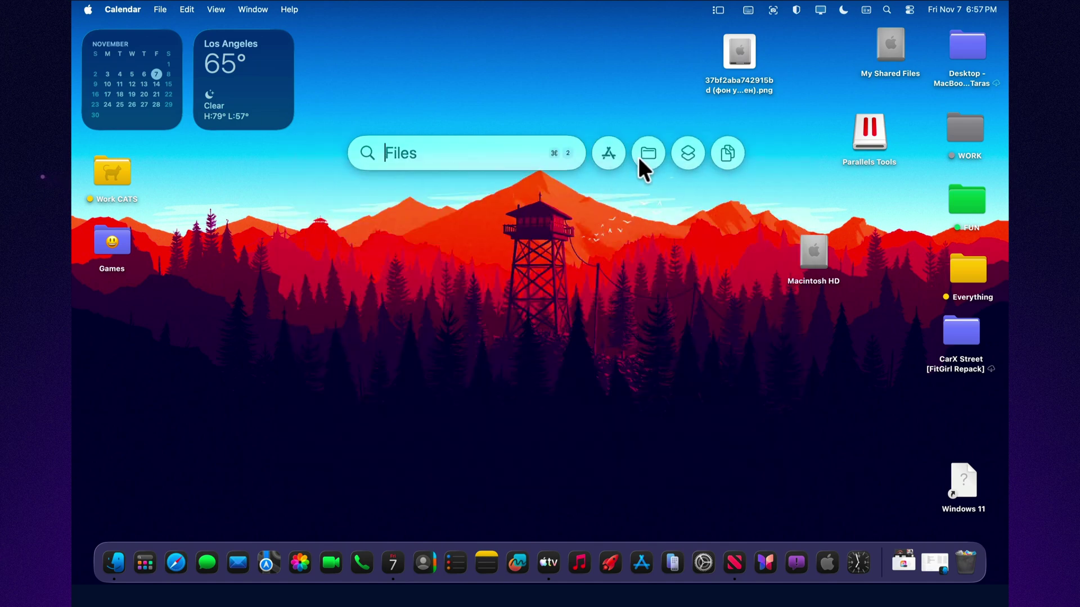
# - Check Spotlight's files search and the empty clipboard history, then dismiss Spotlight
pyautogui.click(637, 157)
pyautogui.press('Escape')
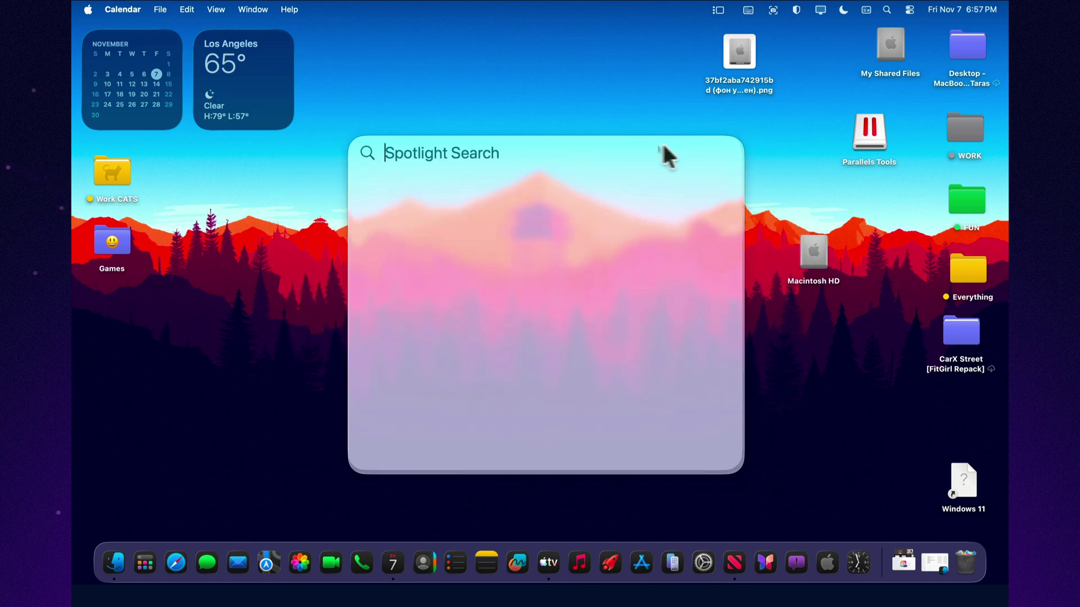
pyautogui.click(693, 150)
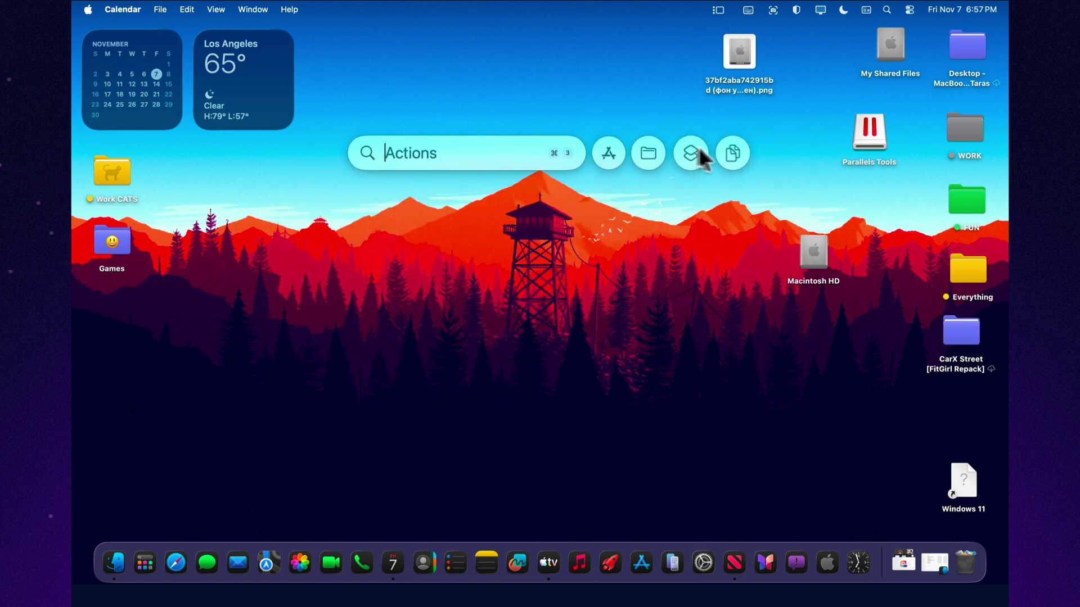
pyautogui.click(728, 158)
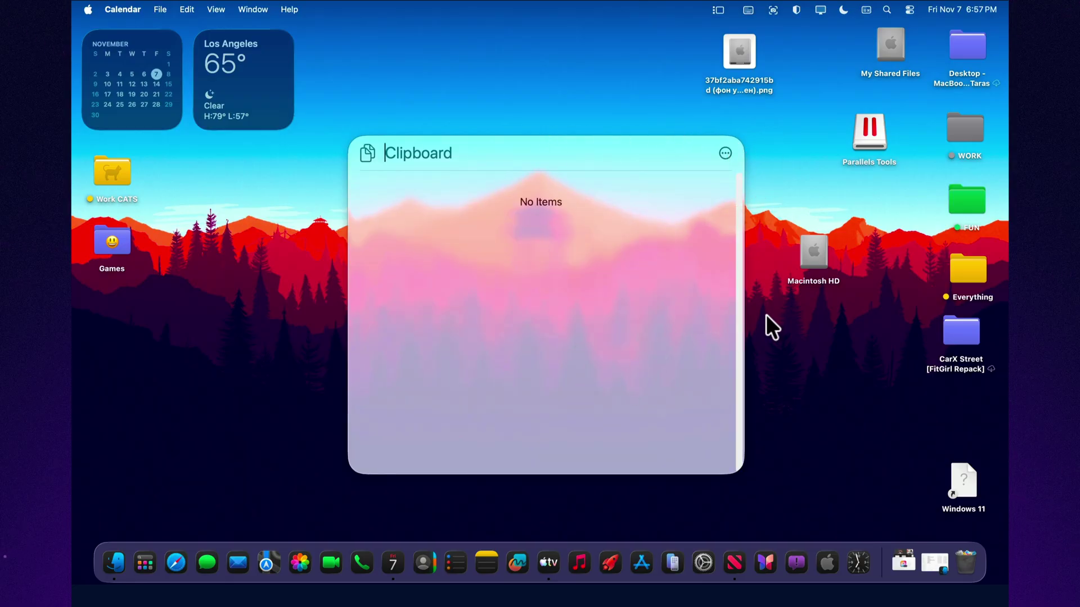
pyautogui.press('Escape')
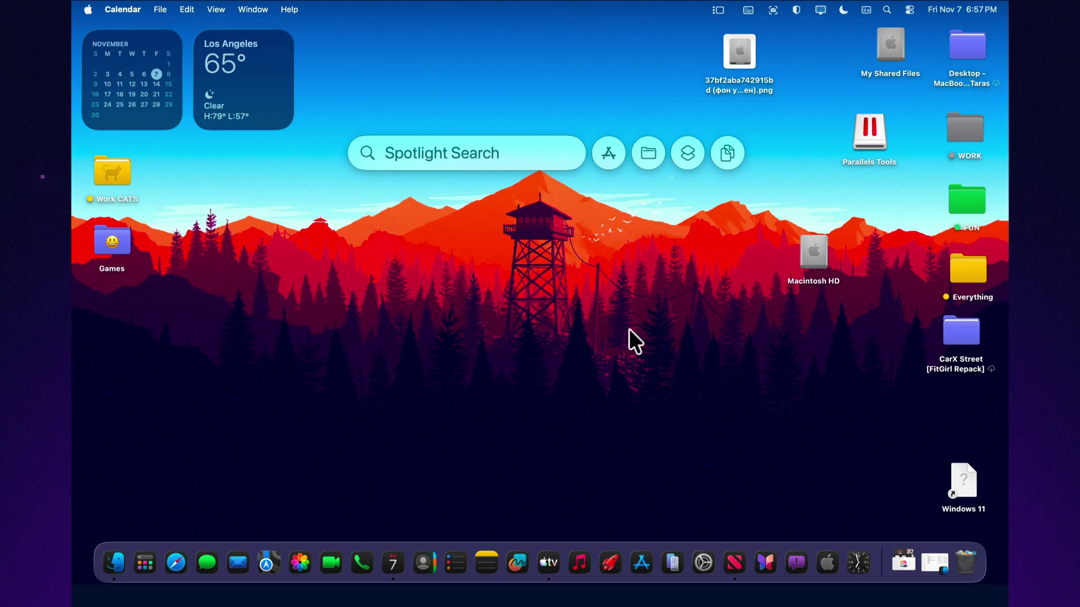
pyautogui.click(629, 331)
# - Open a Safari window, add tabs up to three blank ones, view them in Tab Overview, then close it
pyautogui.click(179, 560)
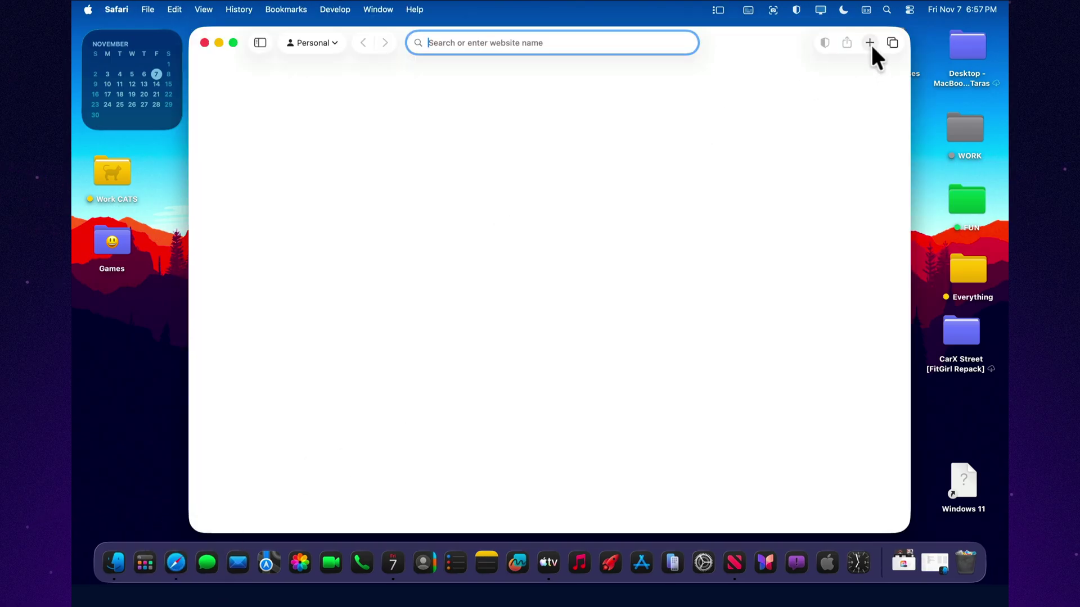
pyautogui.click(871, 42)
pyautogui.click(893, 42)
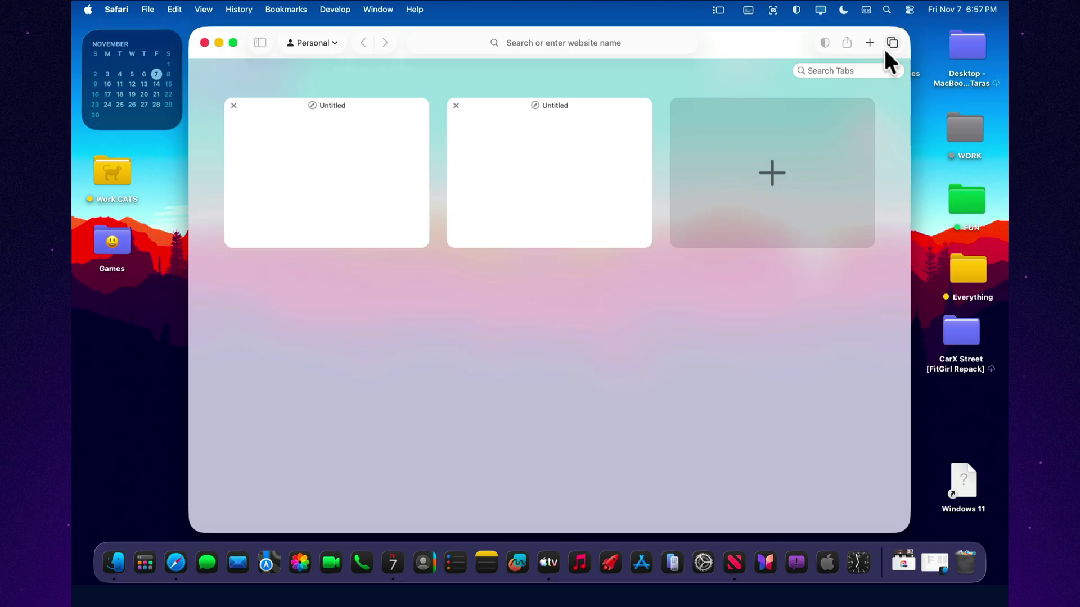
pyautogui.click(754, 181)
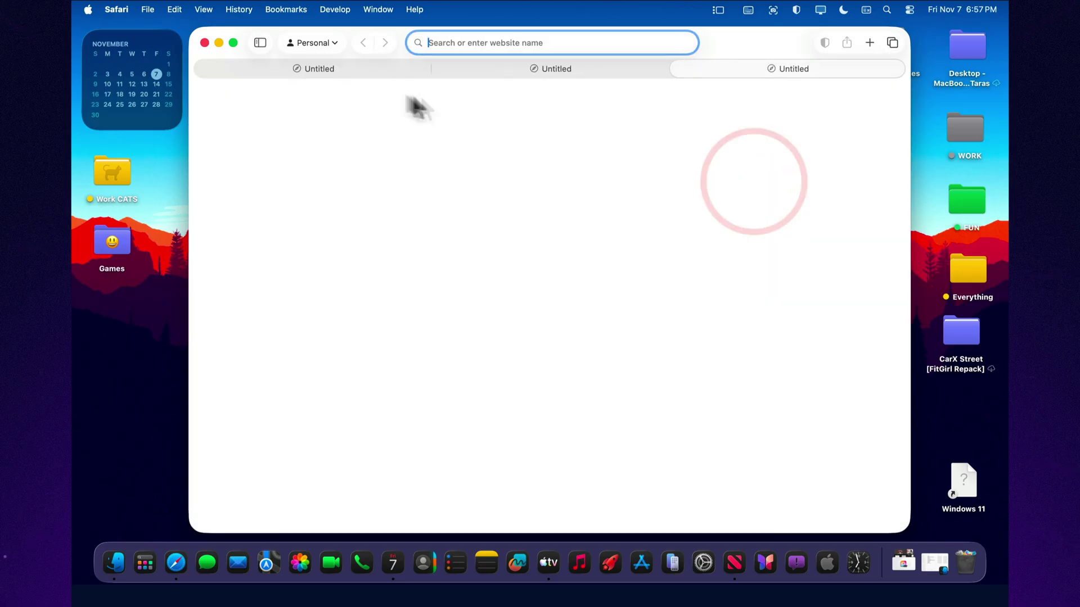
pyautogui.click(893, 42)
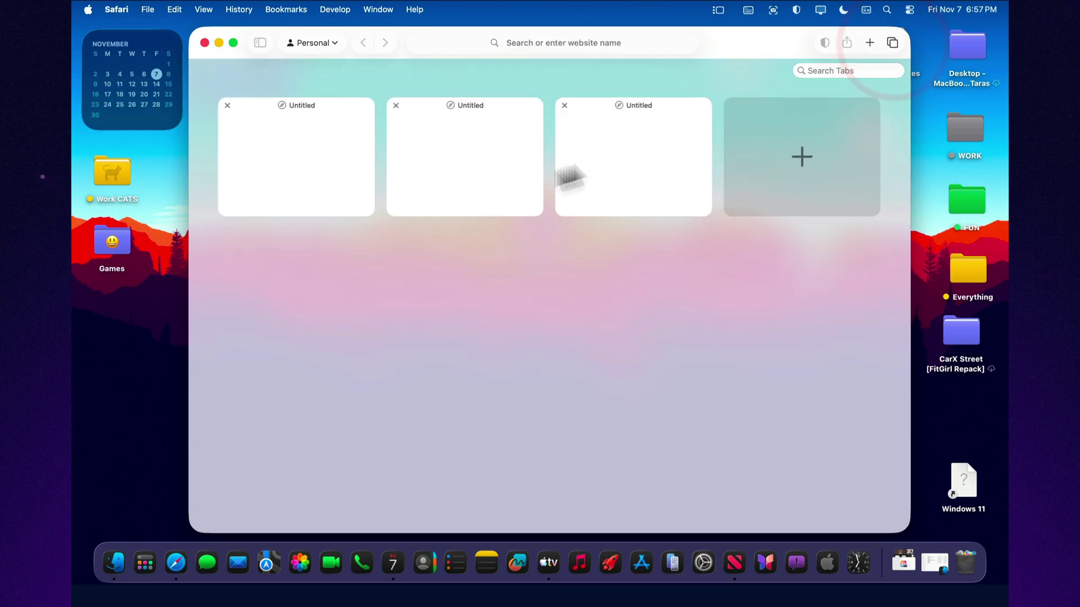
pyautogui.click(205, 43)
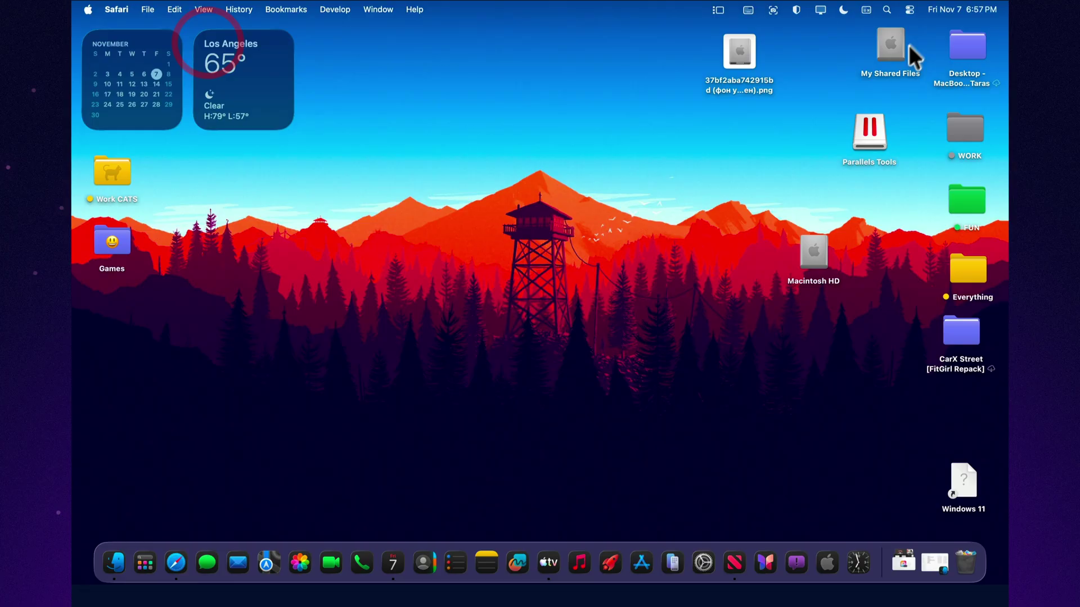
pyautogui.click(888, 10)
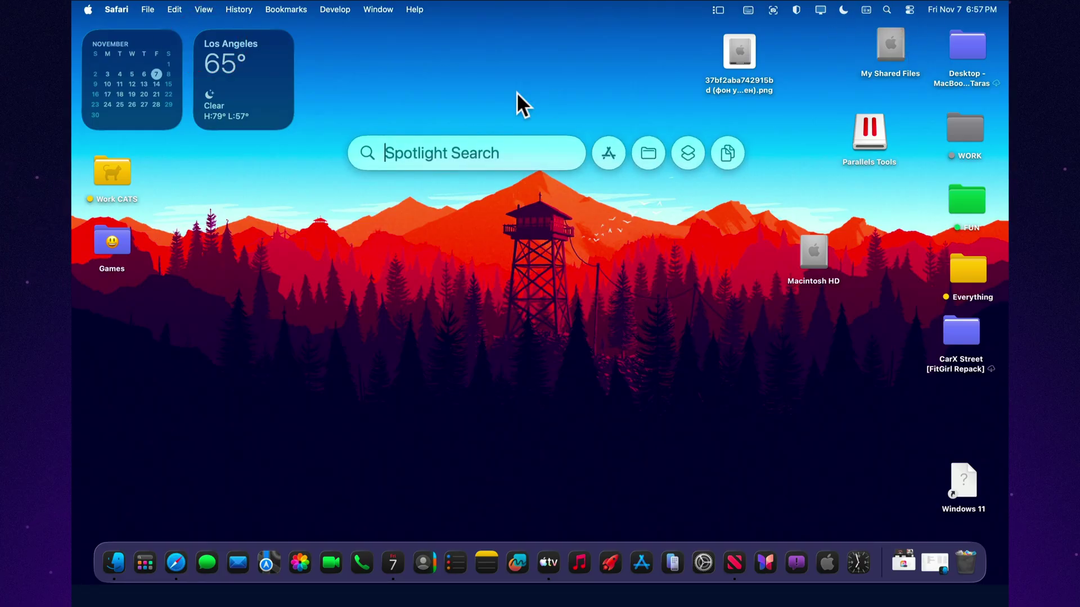
pyautogui.write('transfer or Reset')
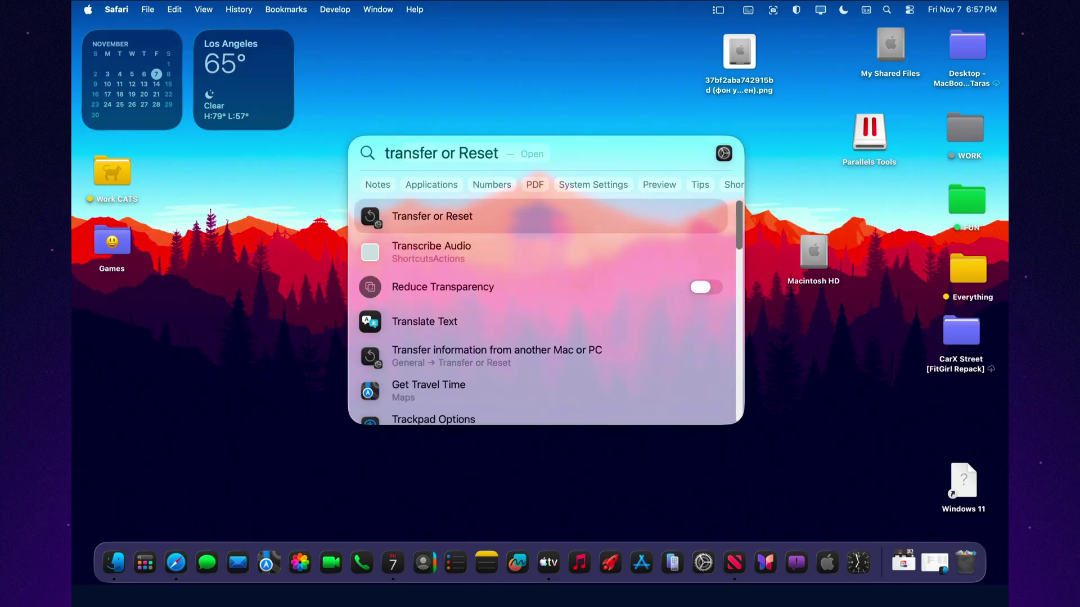
pyautogui.click(430, 326)
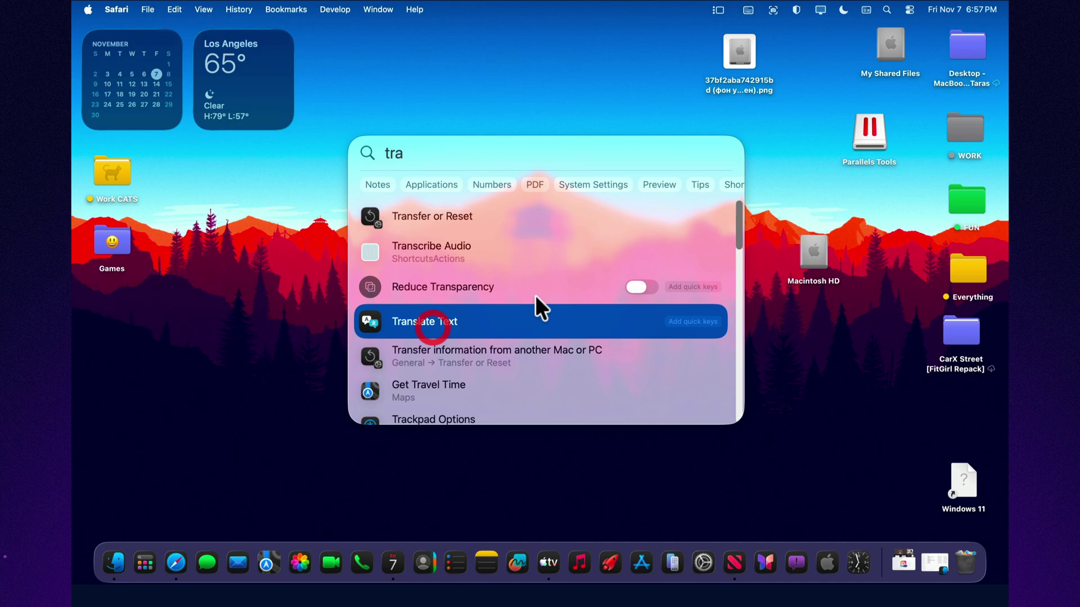
pyautogui.click(281, 362)
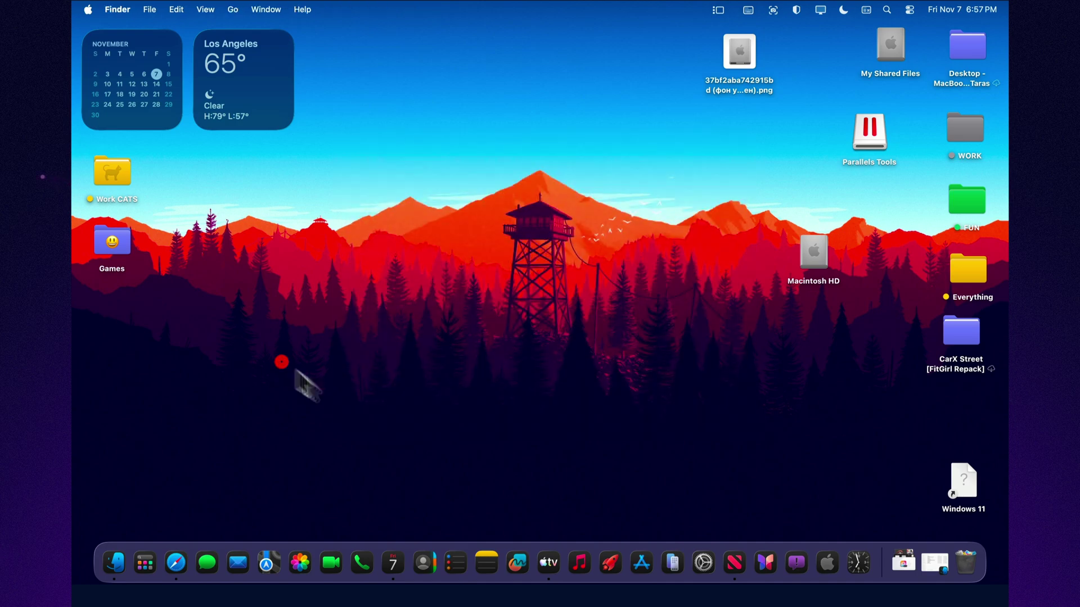
# - Open System Settings and view the Energy, Wallpaper and then Focus panes
pyautogui.click(706, 563)
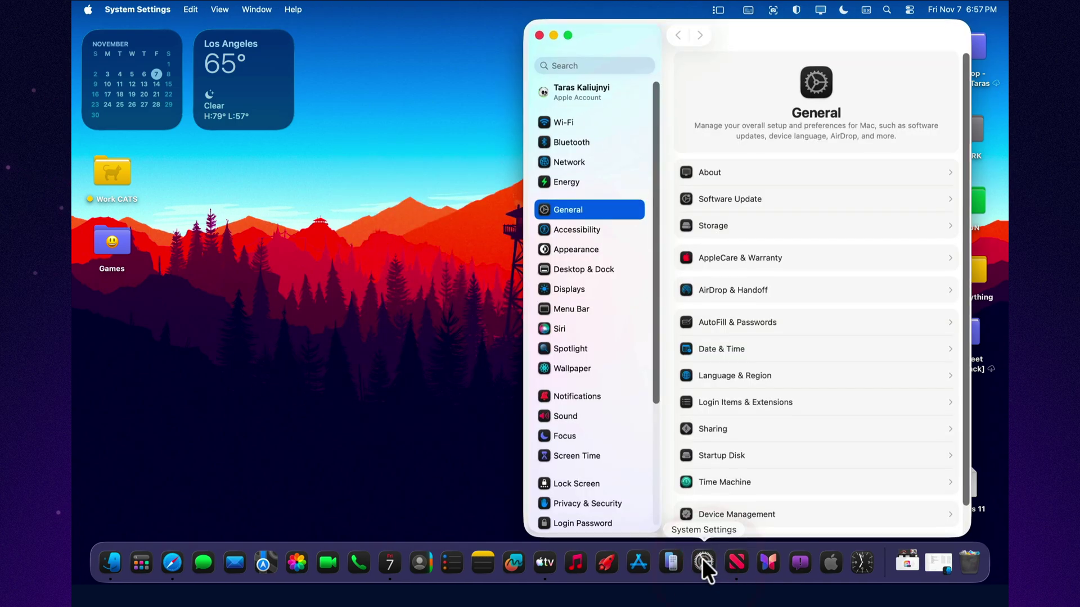
pyautogui.click(567, 185)
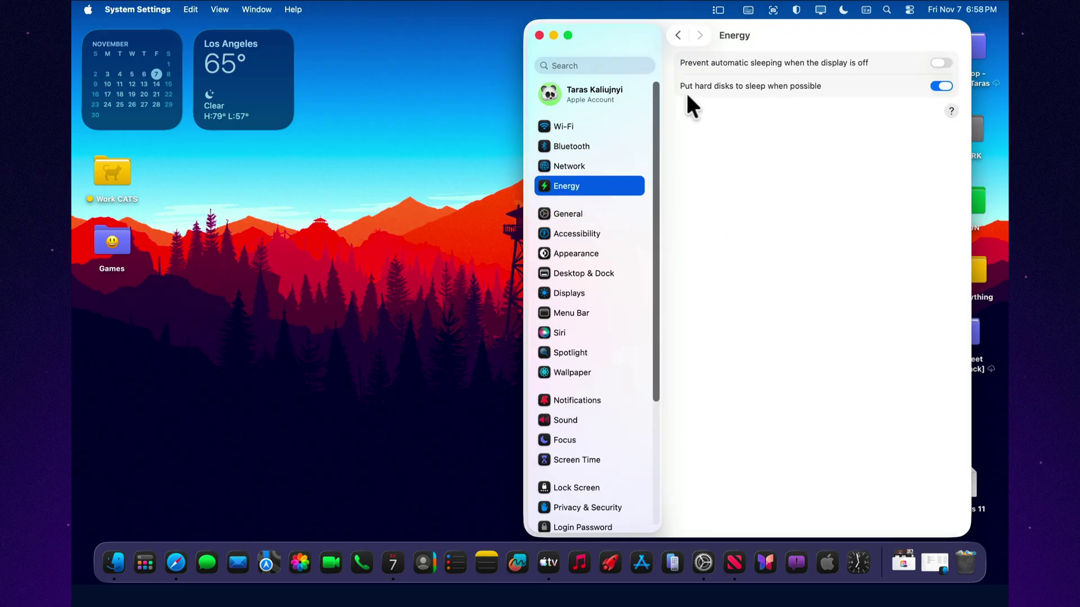
pyautogui.moveTo(653, 109); pyautogui.dragTo(655, 232)
pyautogui.click(578, 193)
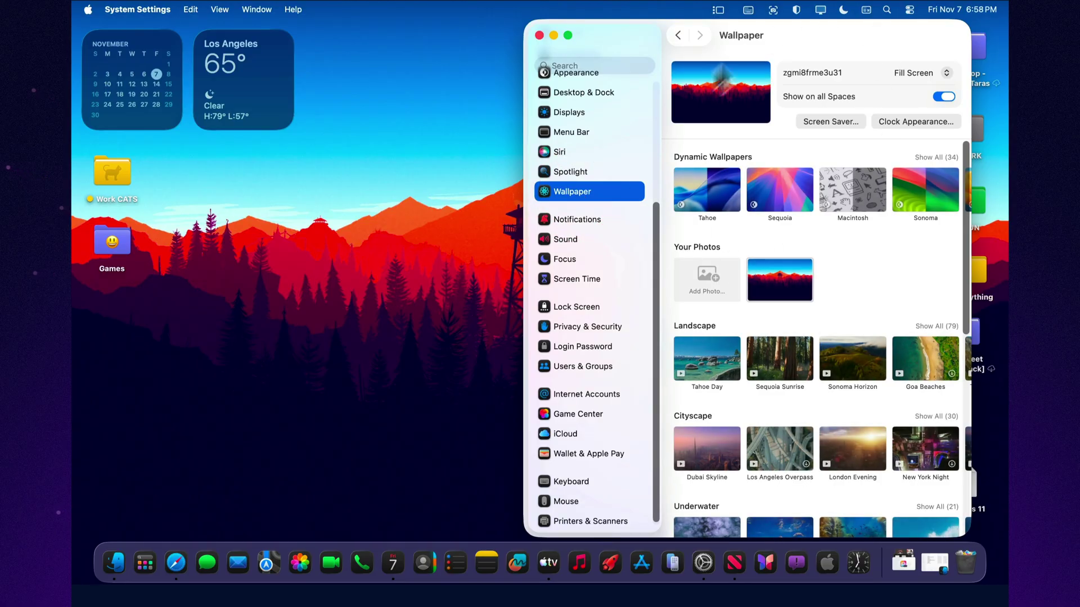
pyautogui.click(559, 257)
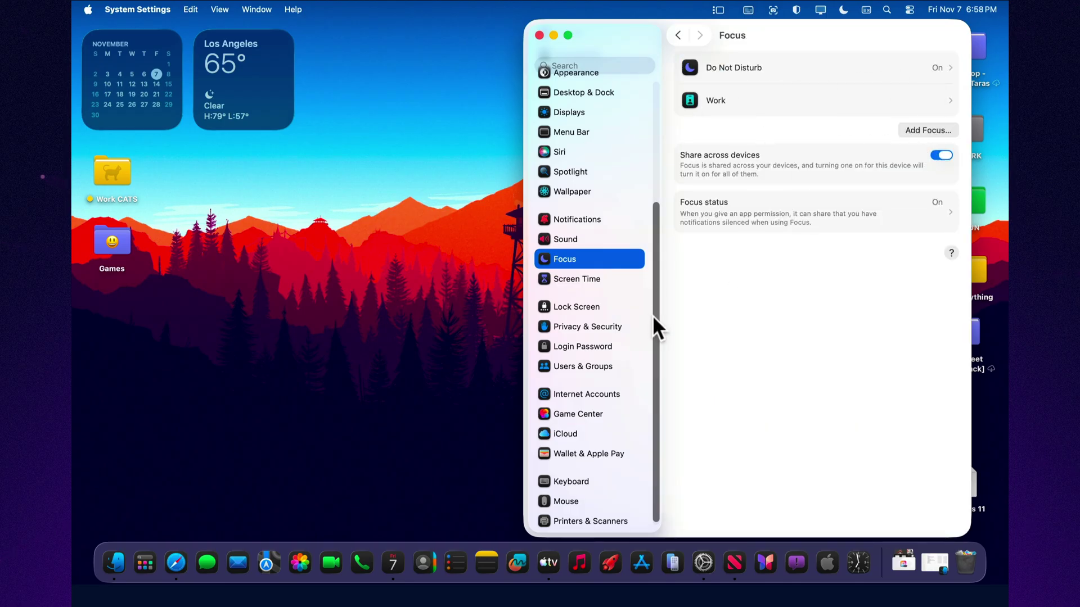
pyautogui.moveTo(653, 315); pyautogui.dragTo(645, 338)
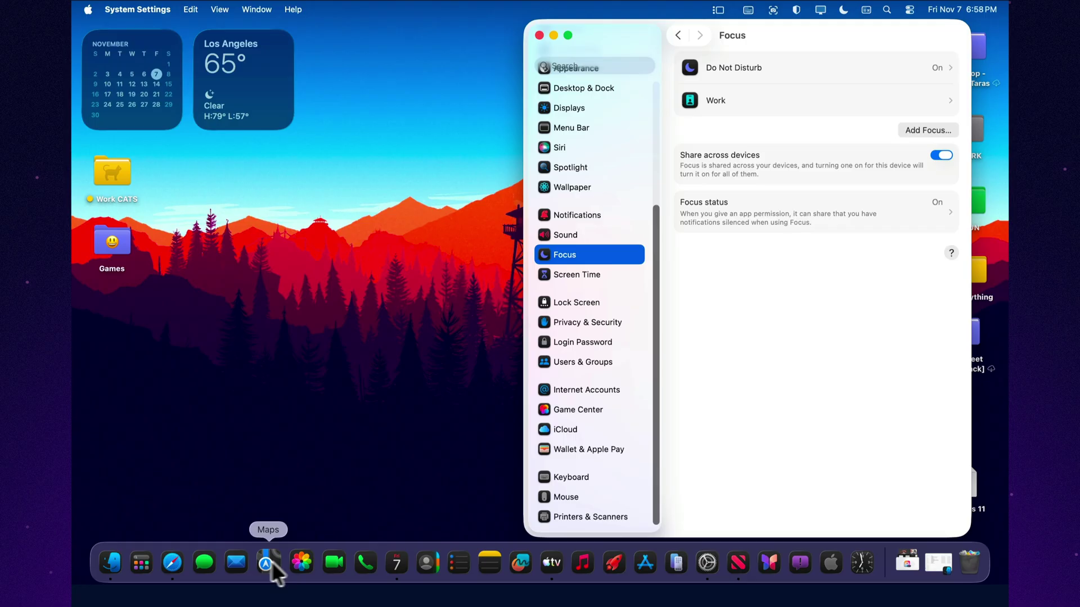
# - Glance at the VIDEO folder in Finder, close it, and show System Settings' General page
pyautogui.click(116, 553)
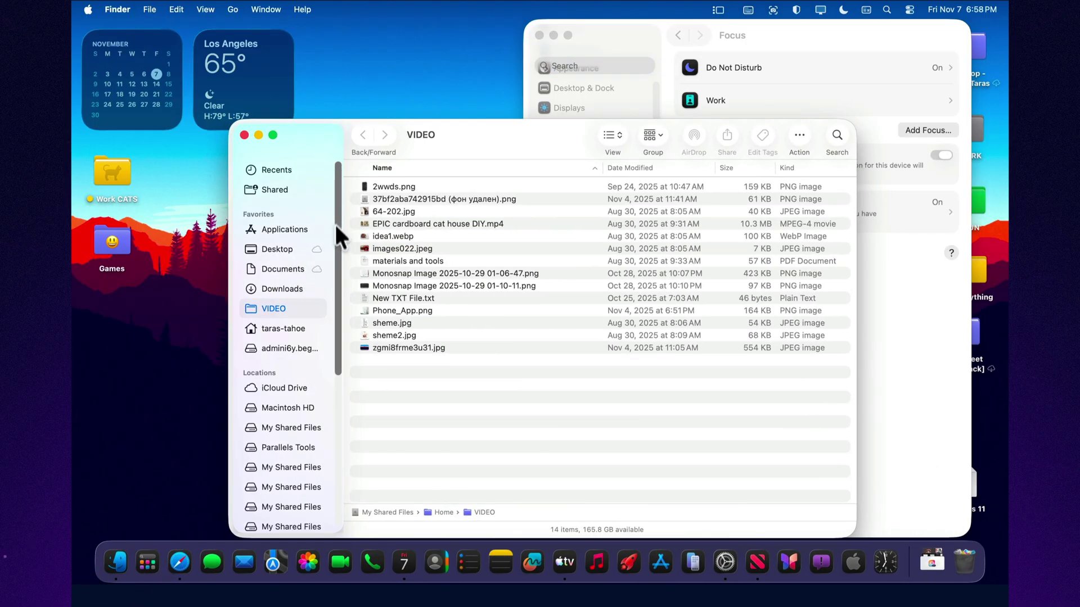
pyautogui.moveTo(334, 247); pyautogui.dragTo(313, 210)
pyautogui.click(244, 135)
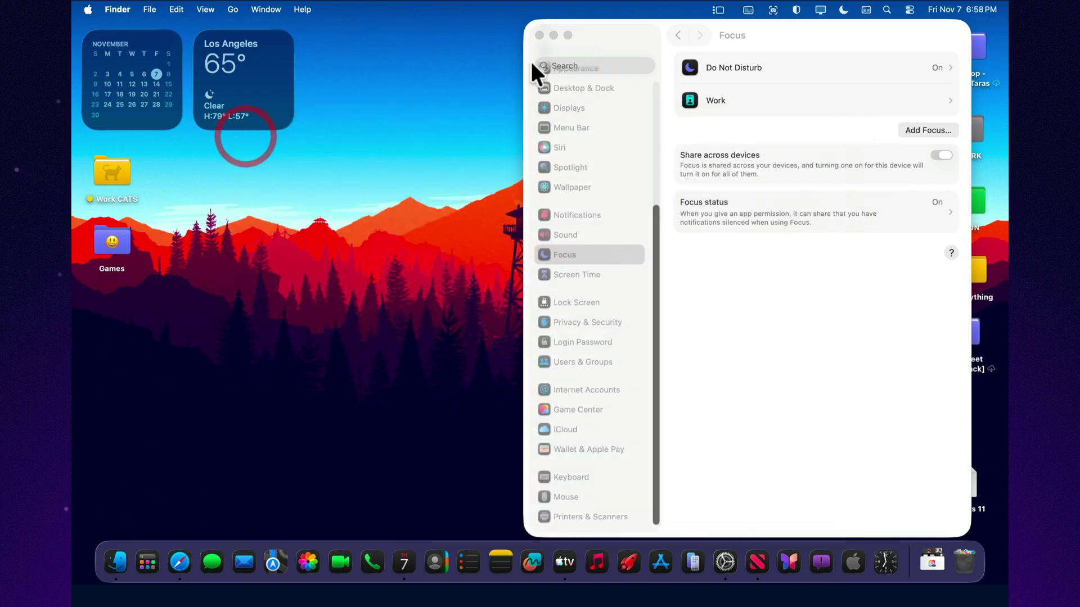
pyautogui.click(653, 225)
pyautogui.moveTo(654, 225); pyautogui.dragTo(656, 85)
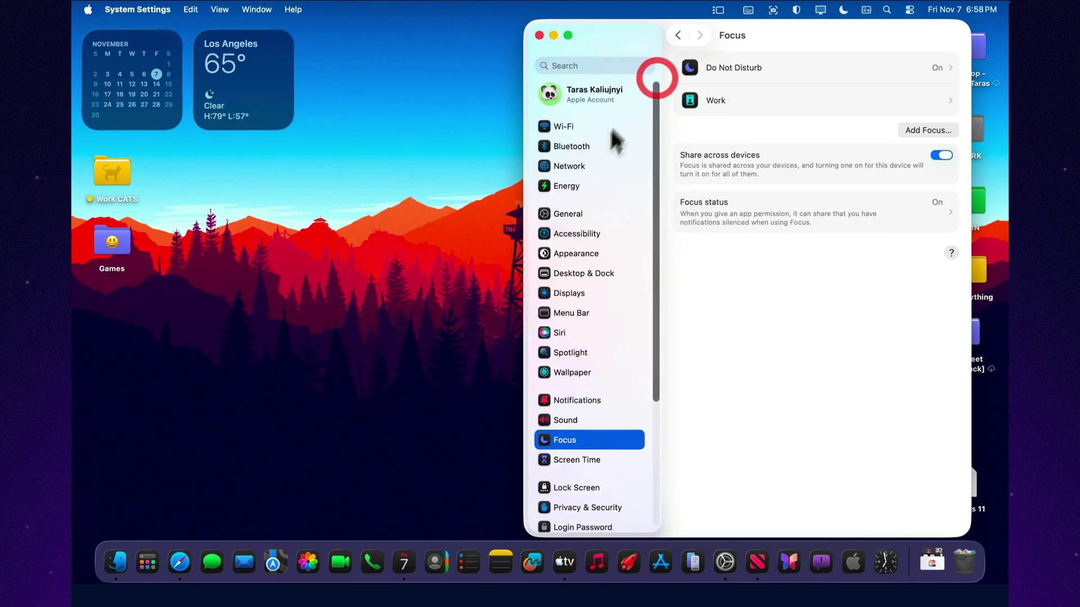
pyautogui.click(578, 214)
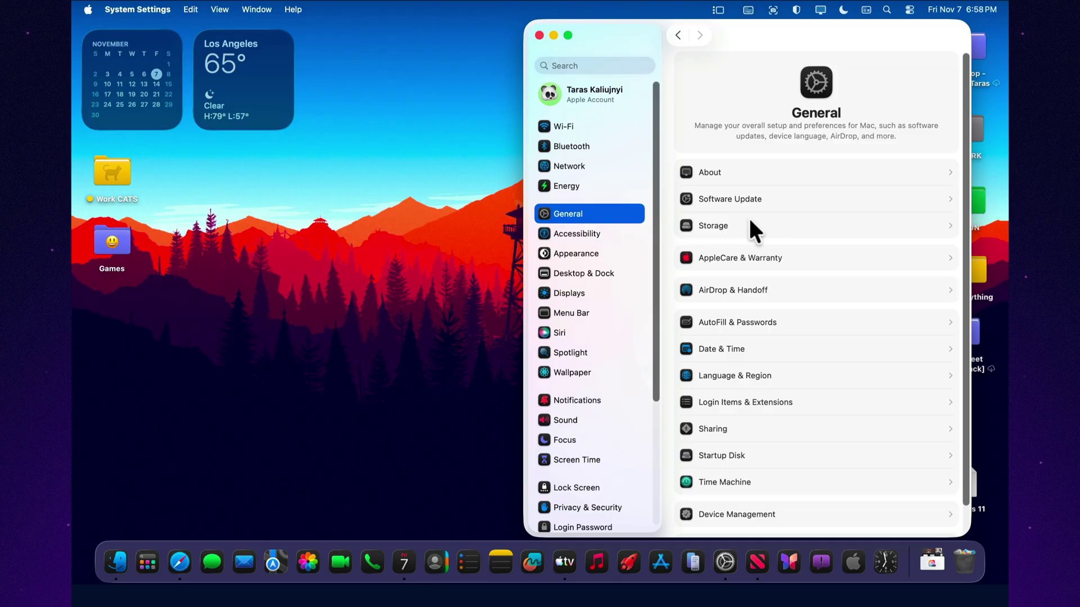
# - Review the Storage breakdown (53.34 GB of 131.55 GB used) and macOS version details, then return to the desktop
pyautogui.click(750, 223)
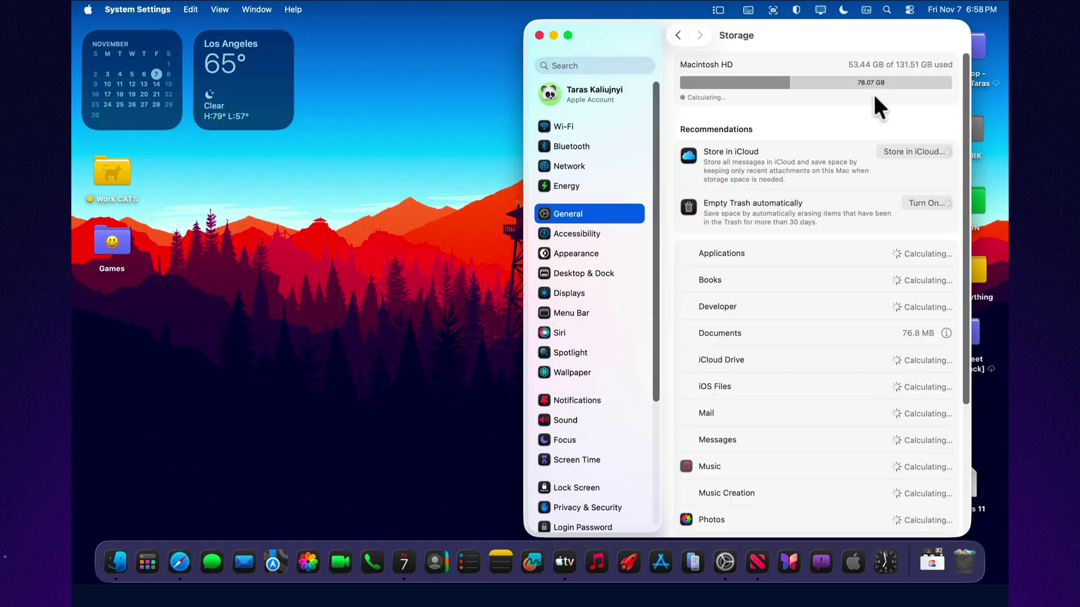
pyautogui.scroll(-3, 957, 224)
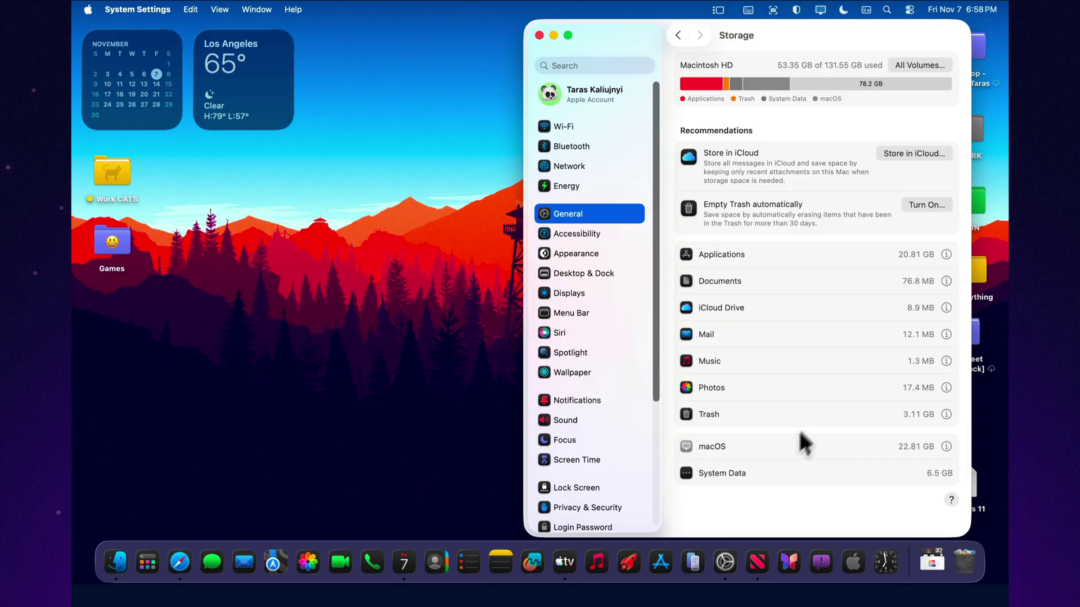
pyautogui.click(946, 445)
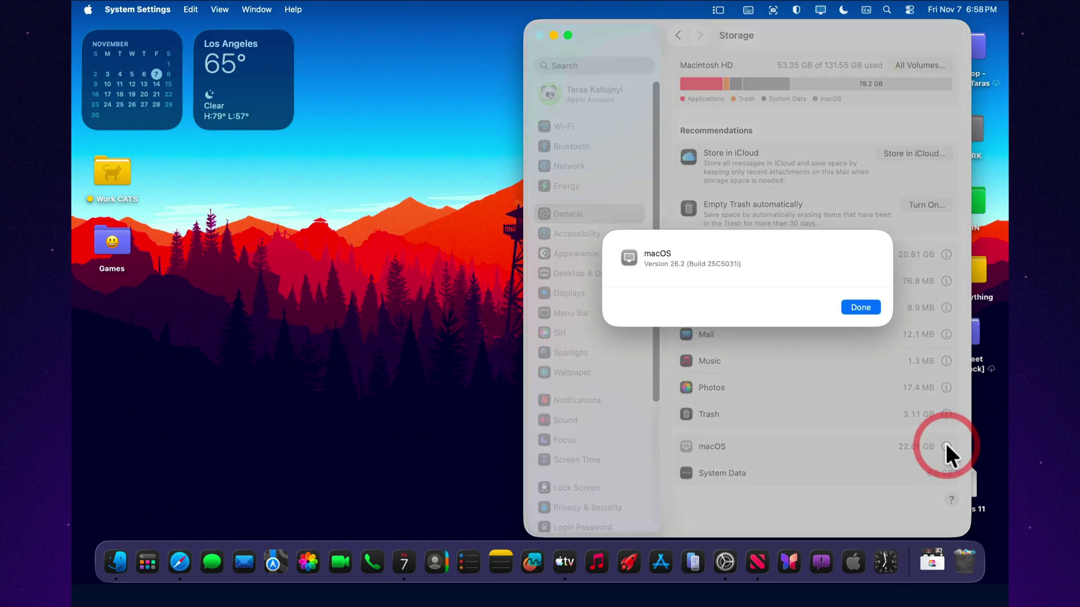
pyautogui.click(852, 305)
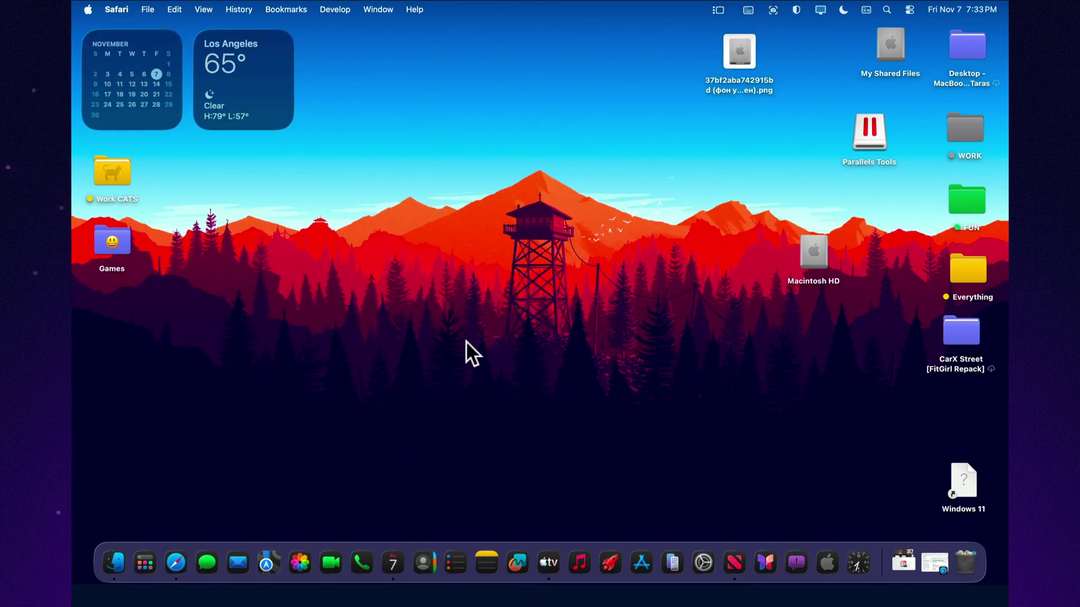
pyautogui.click(465, 344)
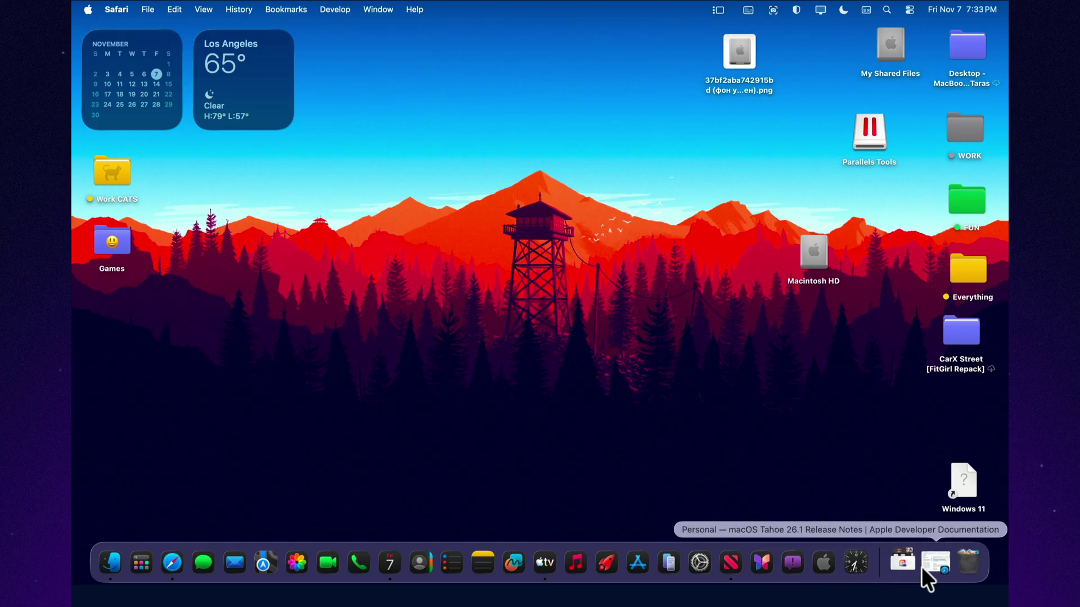
# - Restore Safari and scroll through the Geekbench Mac benchmarks page
pyautogui.click(923, 566)
pyautogui.click(336, 70)
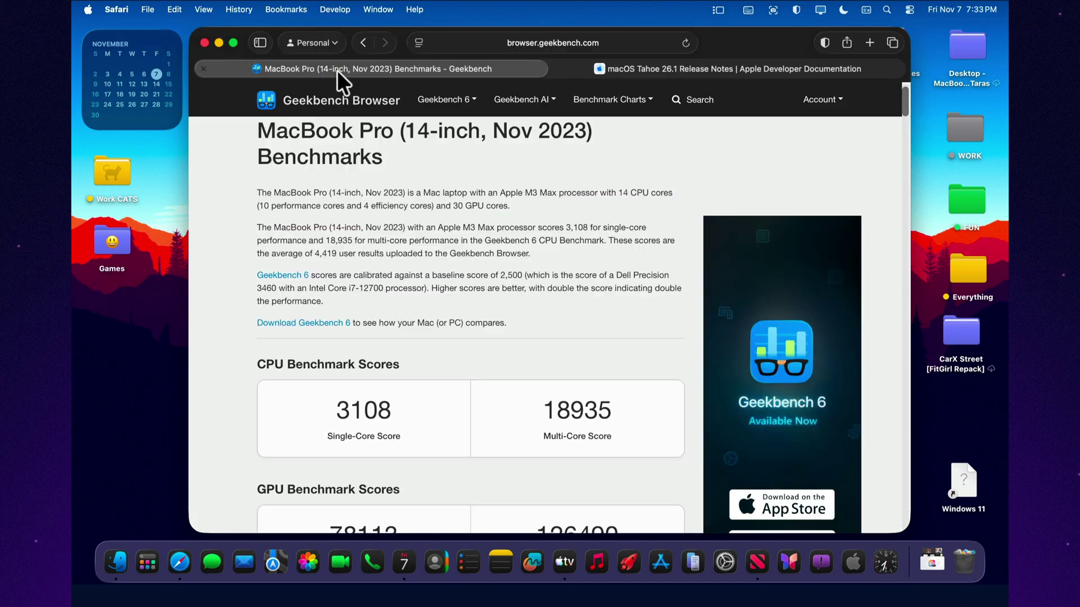
pyautogui.scroll(2, 284, 138)
pyautogui.moveTo(258, 159); pyautogui.dragTo(403, 195)
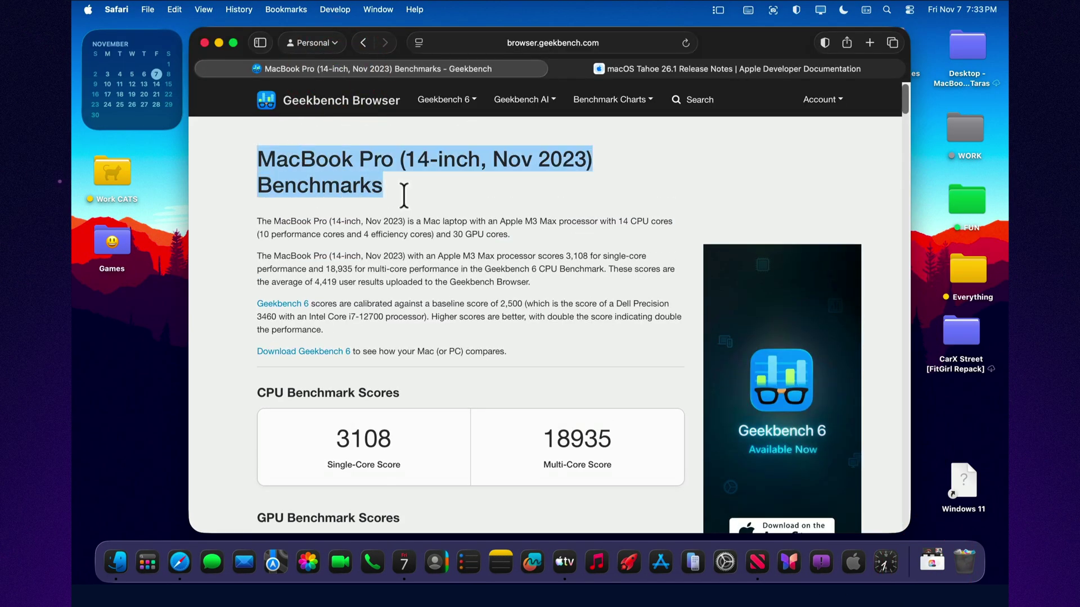
pyautogui.scroll(-5, 394, 225)
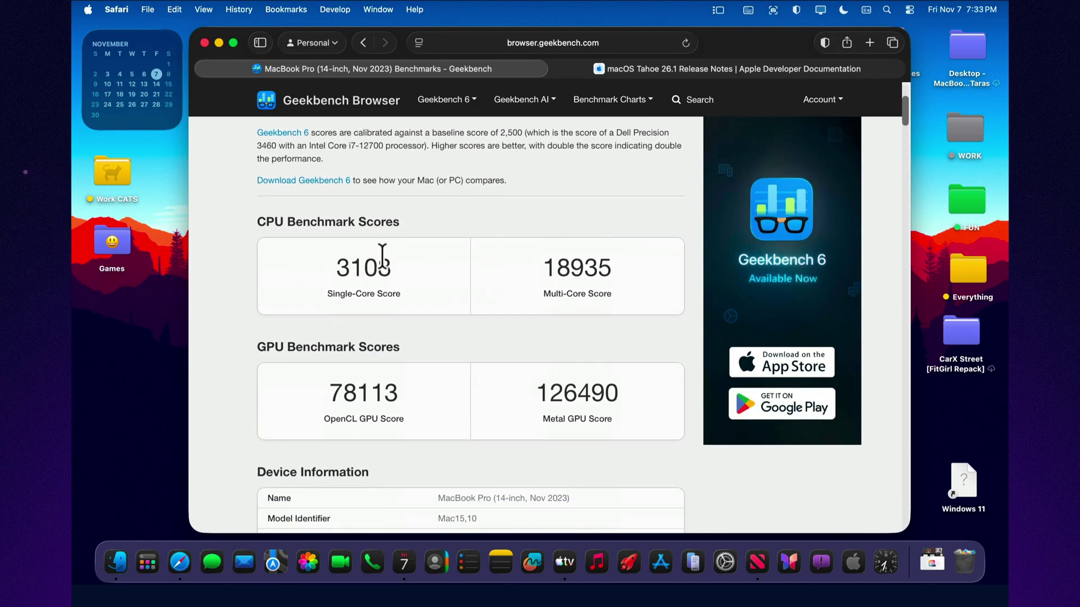
pyautogui.scroll(-4, 382, 256)
pyautogui.scroll(-5, 379, 255)
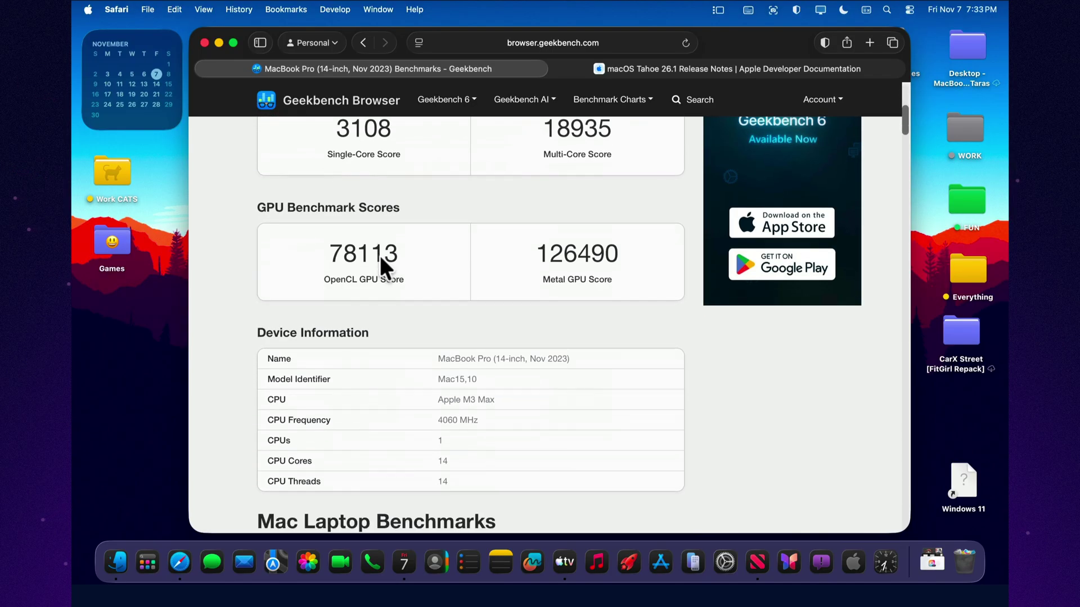
pyautogui.scroll(-6, 374, 255)
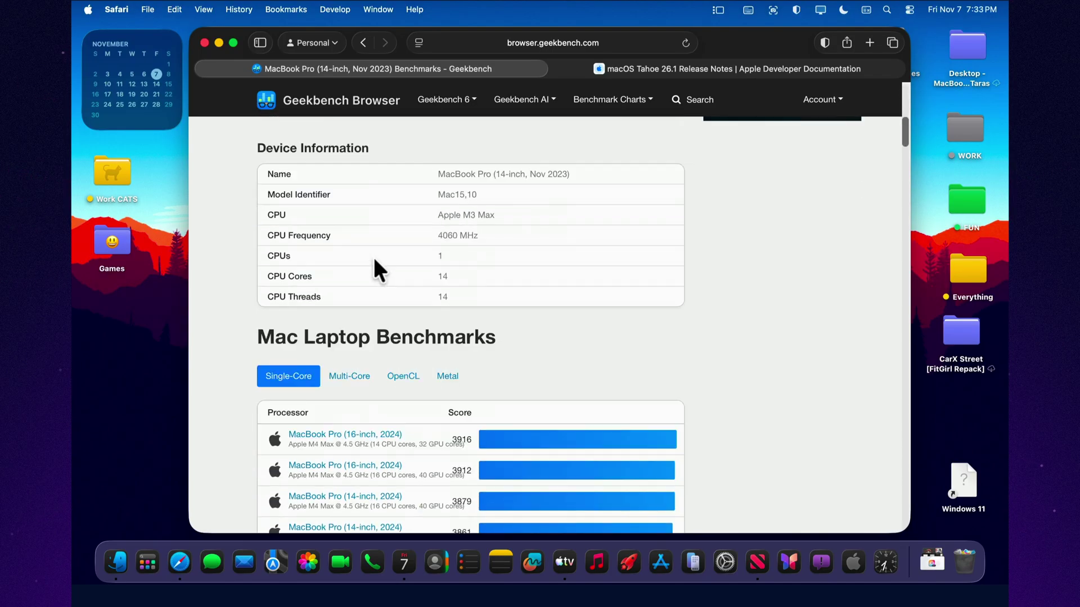
pyautogui.scroll(-2, 371, 269)
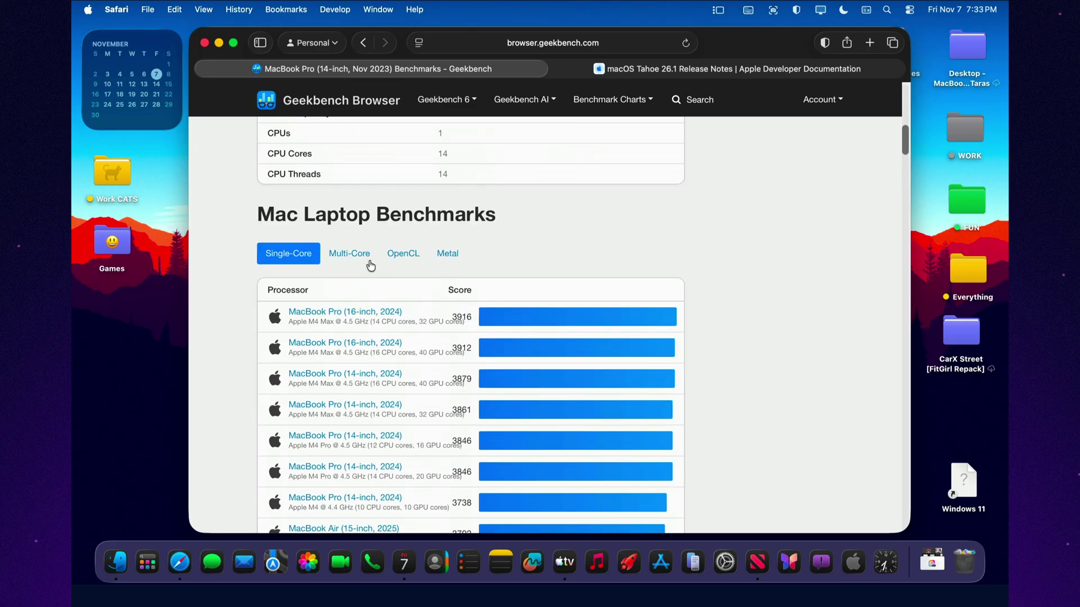
pyautogui.scroll(2, 371, 266)
# - Rank Mac laptops by Multi-Core, OpenCL and Metal scores, then review the 14-inch MacBook Pro's scores
pyautogui.click(356, 287)
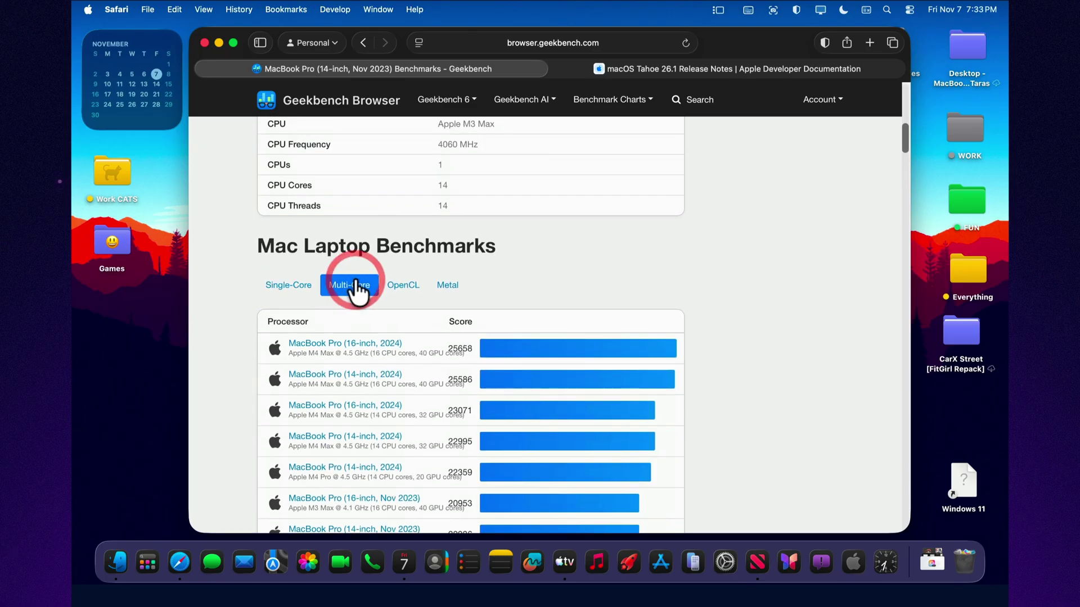
pyautogui.click(404, 287)
pyautogui.click(448, 287)
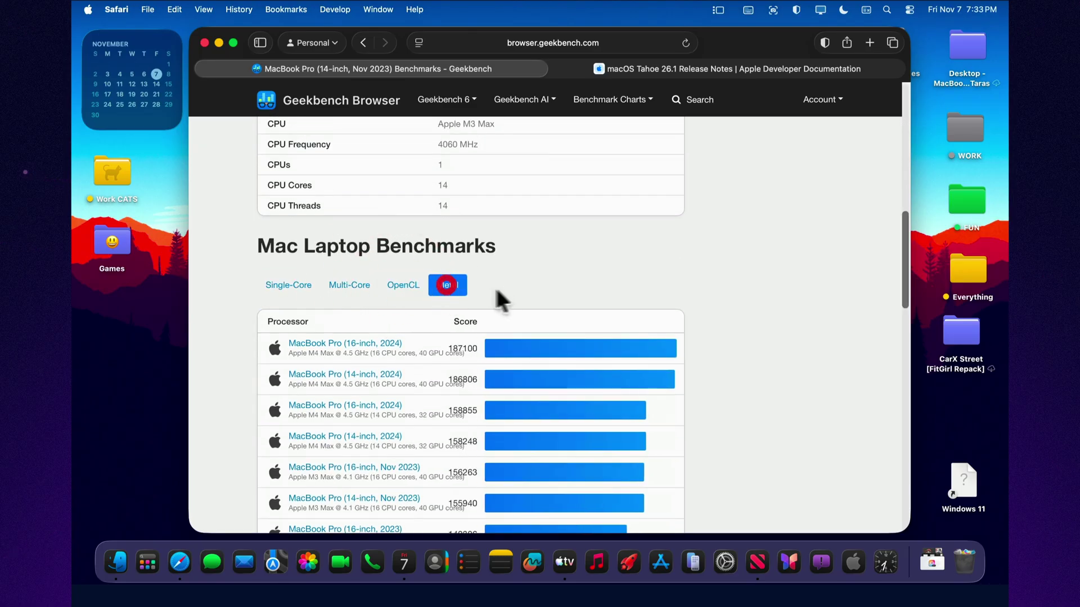
pyautogui.scroll(-10, 509, 289)
pyautogui.scroll(15, 508, 291)
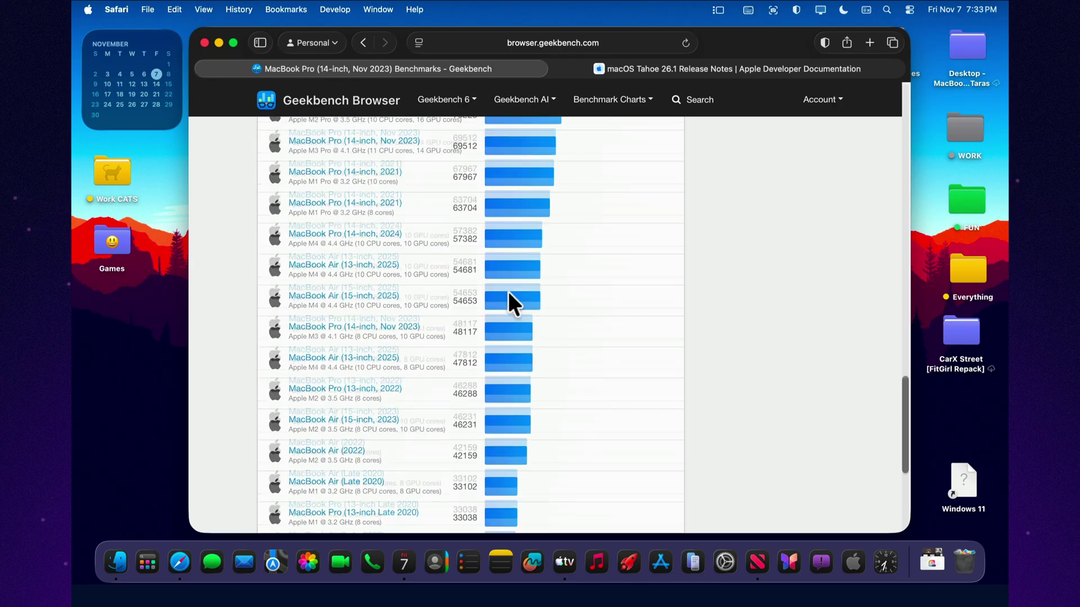
pyautogui.click(497, 332)
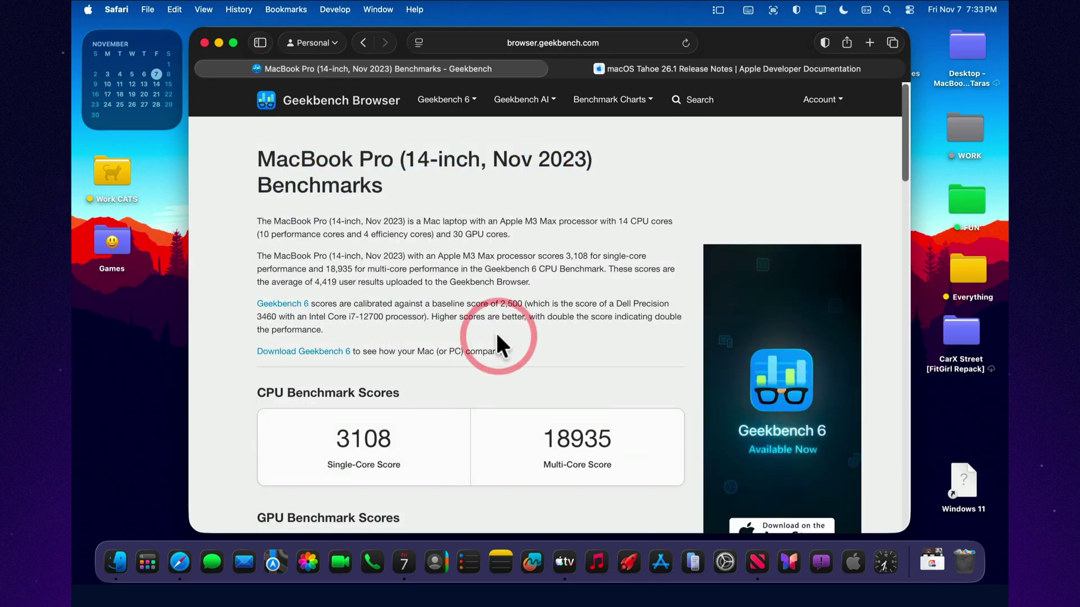
pyautogui.scroll(-3, 495, 331)
pyautogui.scroll(-2, 495, 329)
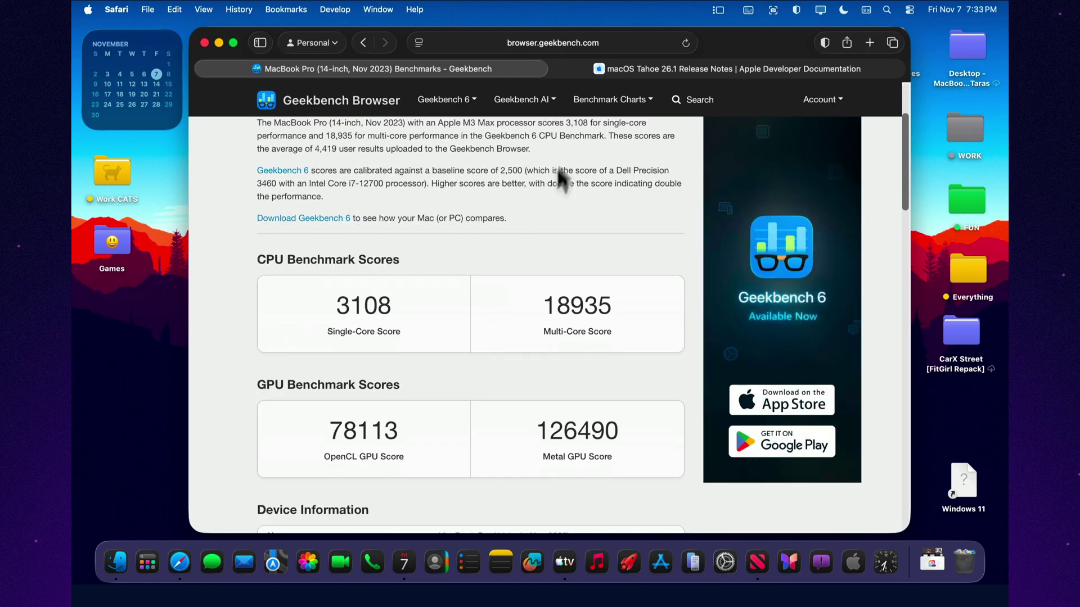
# - Scroll through the macOS Tahoe 26.1 Release Notes down to See Also and back up
pyautogui.click(663, 67)
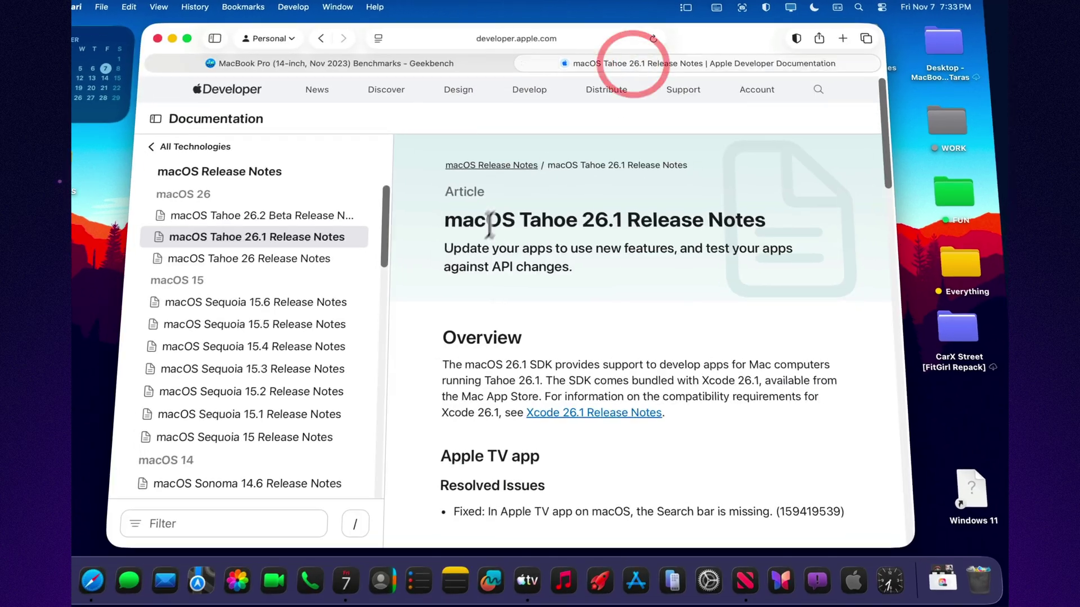
pyautogui.scroll(-5, 535, 275)
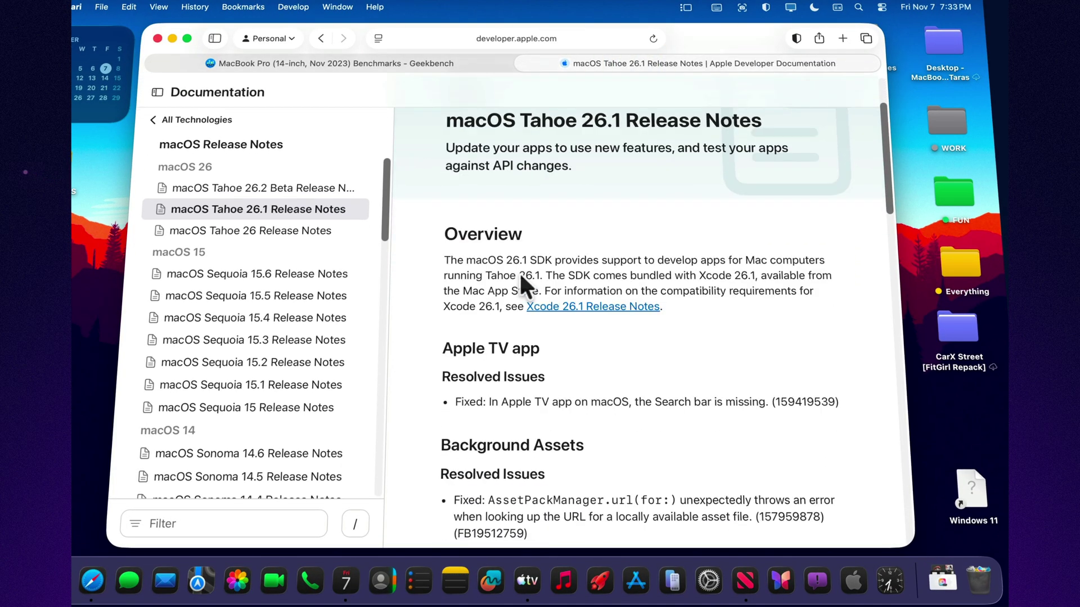
pyautogui.scroll(-3, 517, 277)
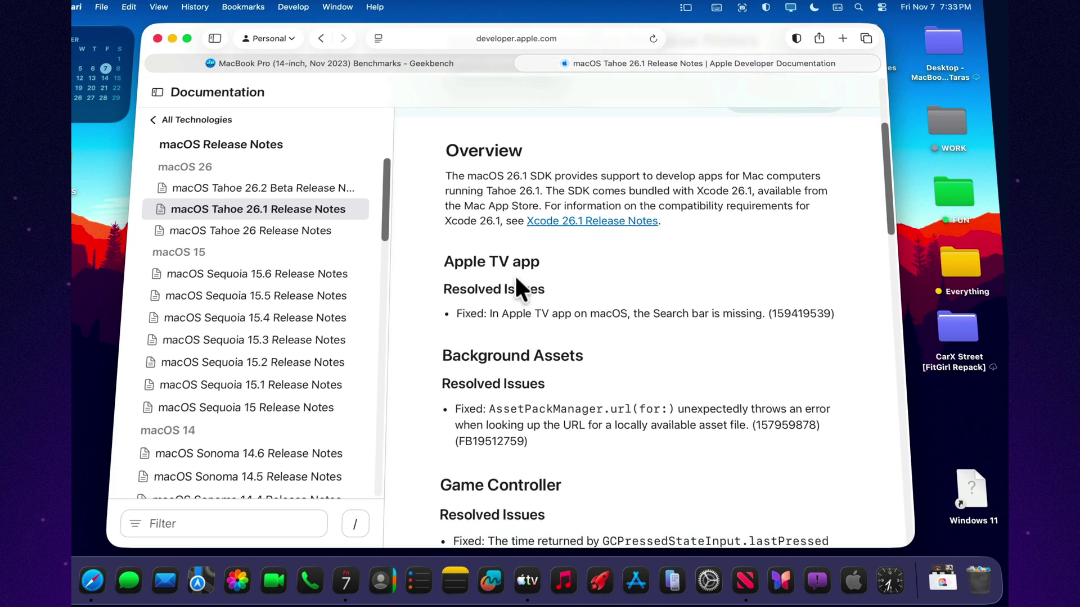
pyautogui.scroll(-9, 518, 281)
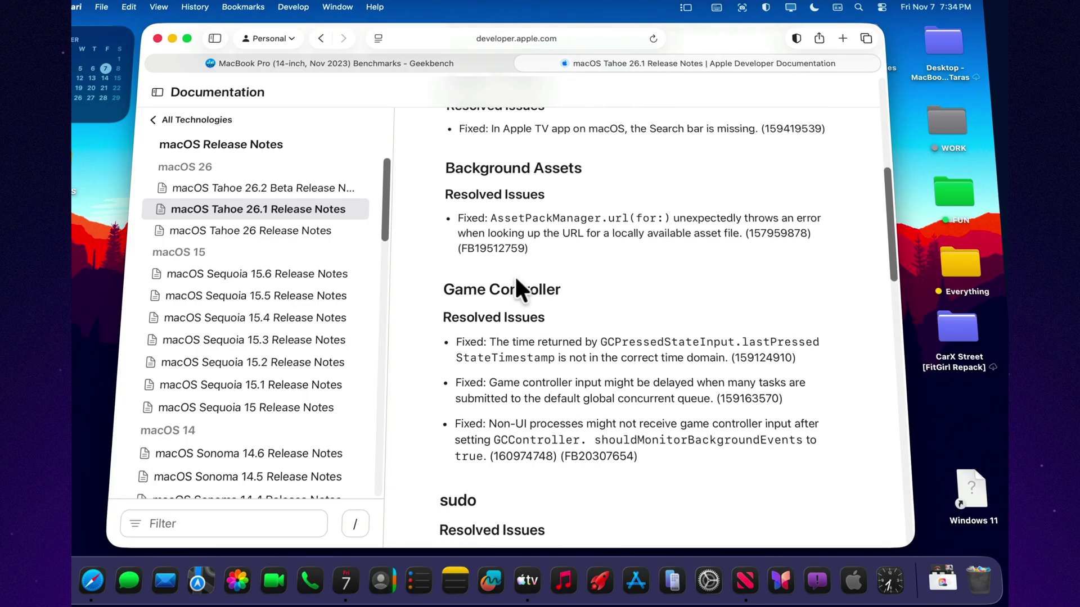
pyautogui.scroll(-11, 518, 288)
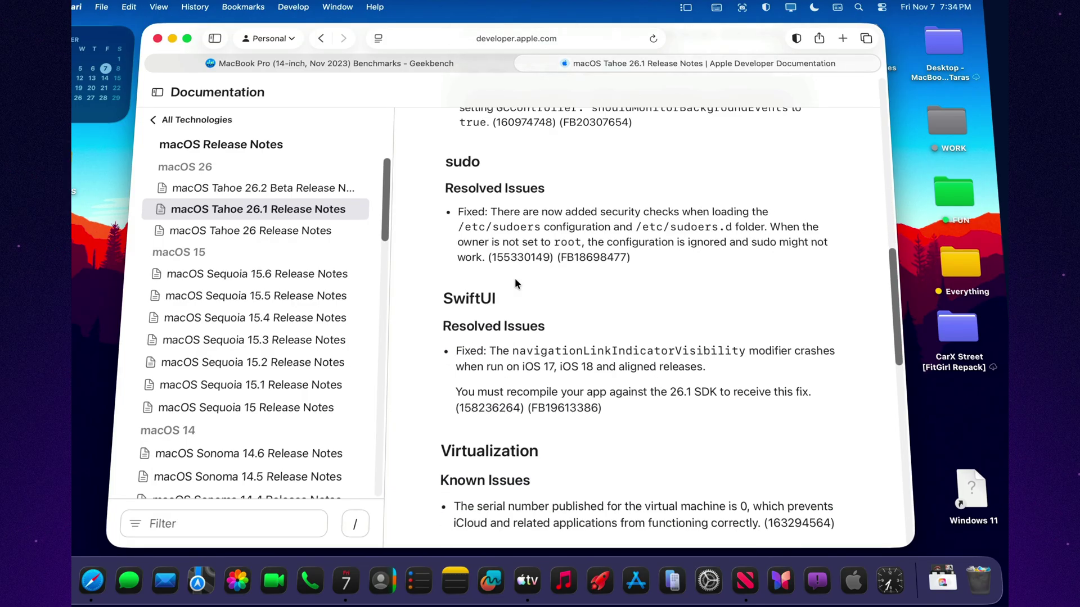
pyautogui.scroll(-10, 517, 283)
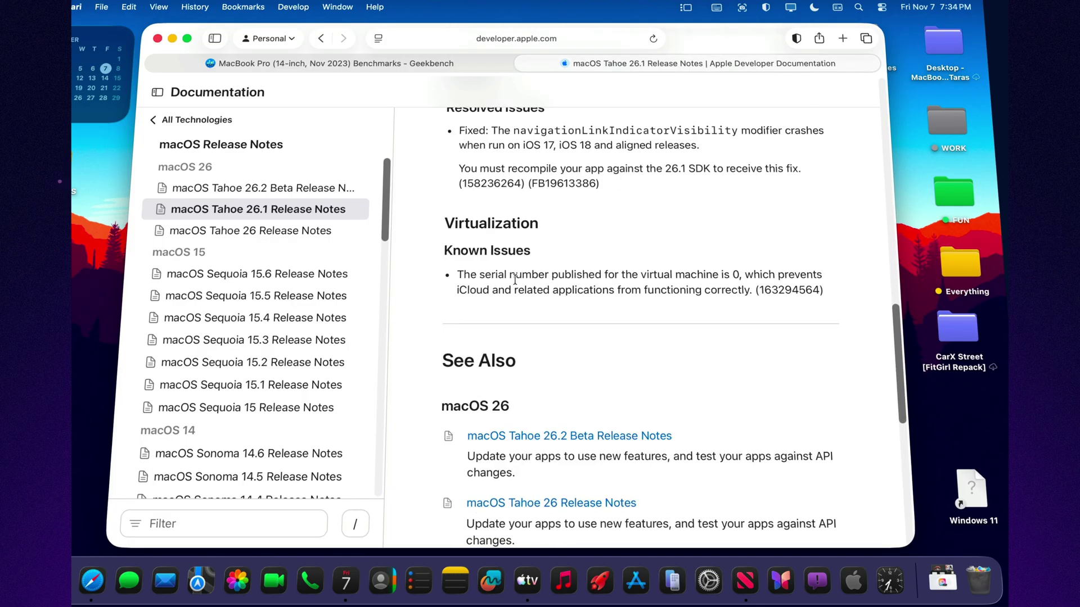
pyautogui.scroll(20, 517, 283)
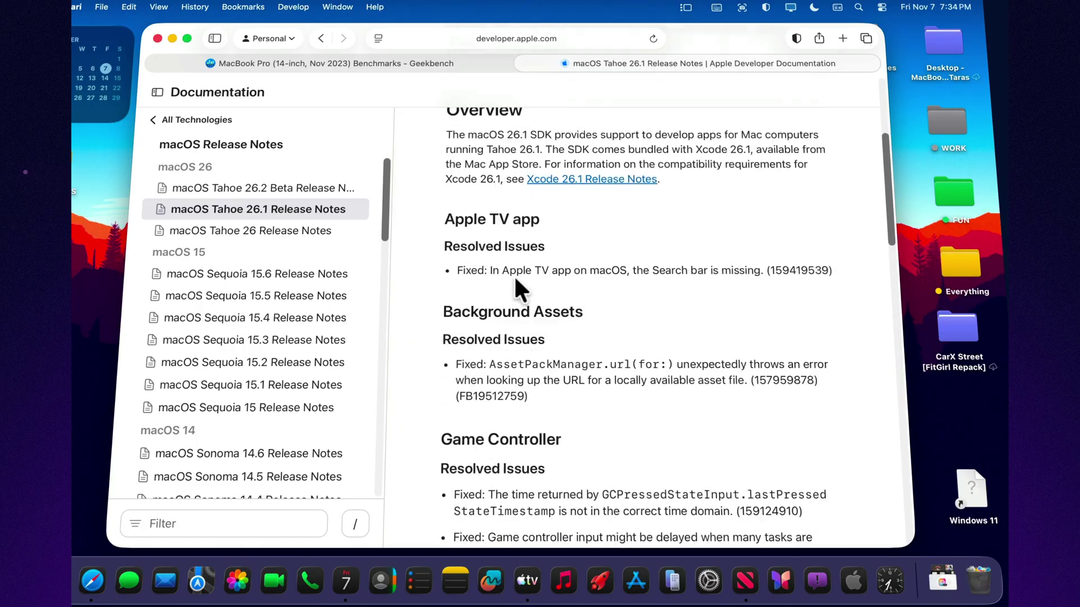
pyautogui.scroll(6, 517, 281)
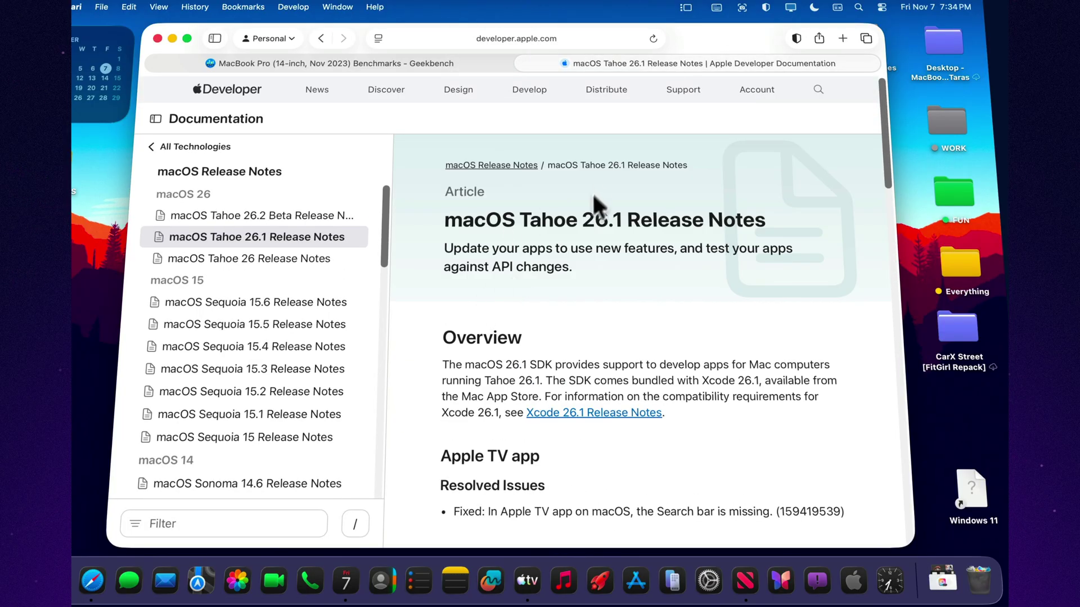
# - Close Safari, browse Privacy & Security, then confirm Software Update shows macOS Tahoe Beta 26.2 current
pyautogui.click(157, 38)
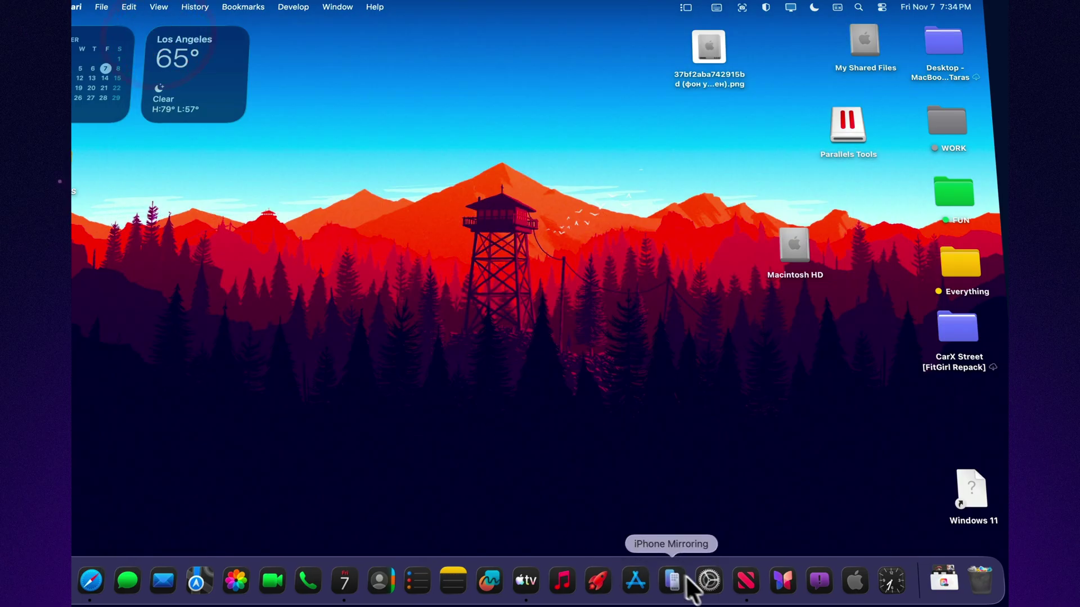
pyautogui.click(714, 587)
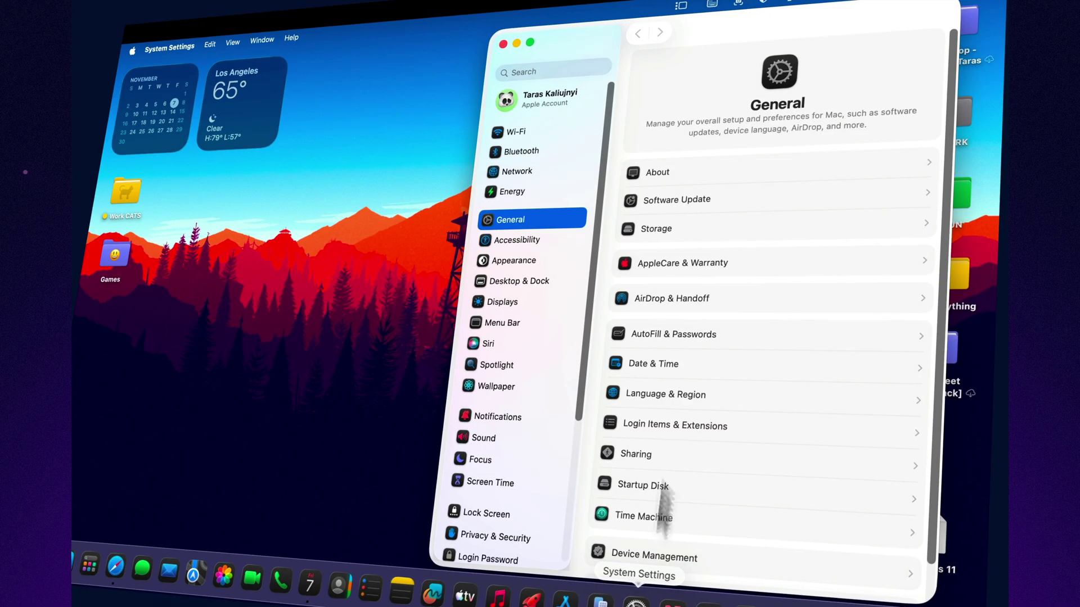
pyautogui.click(552, 70)
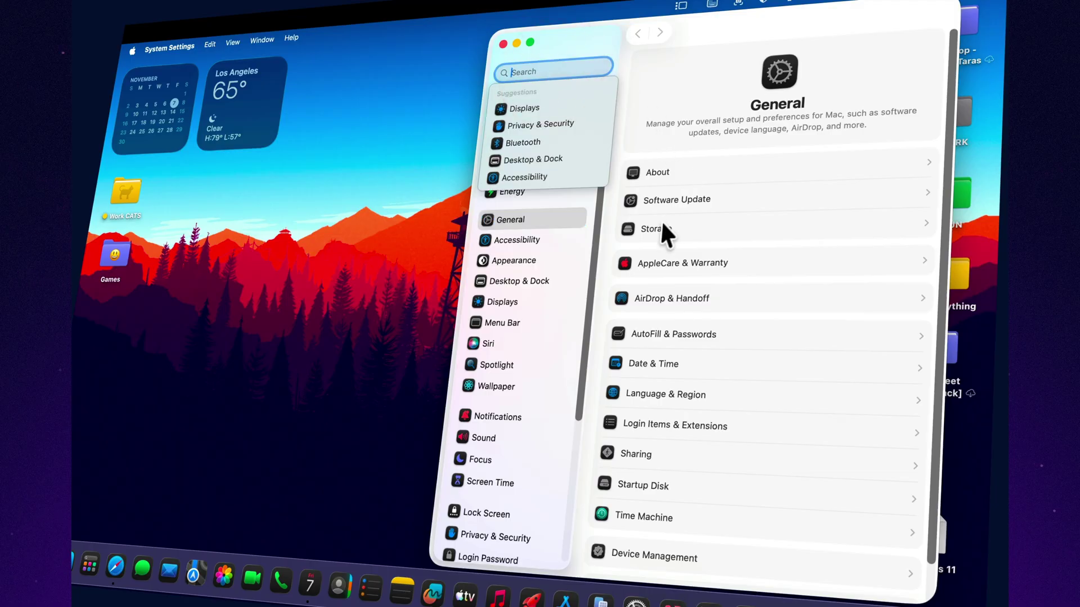
pyautogui.click(550, 126)
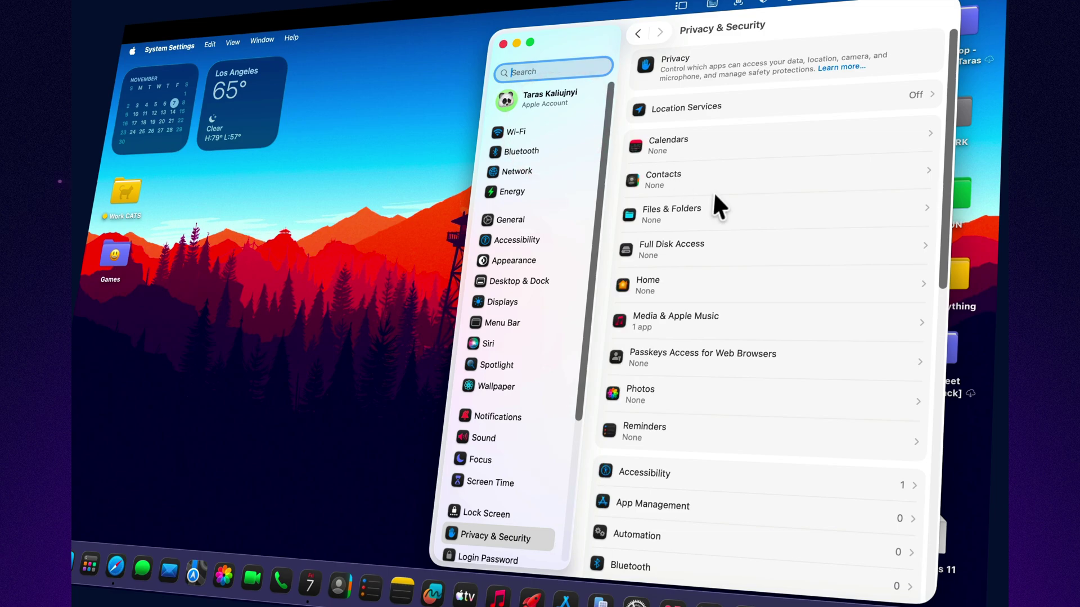
pyautogui.scroll(-15, 714, 194)
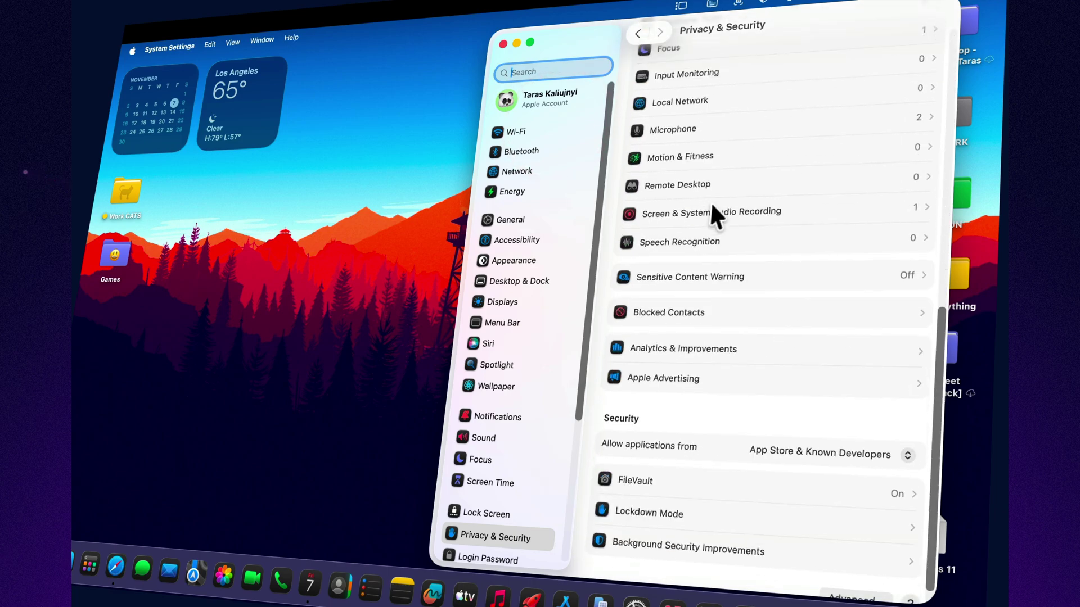
pyautogui.scroll(-2, 712, 206)
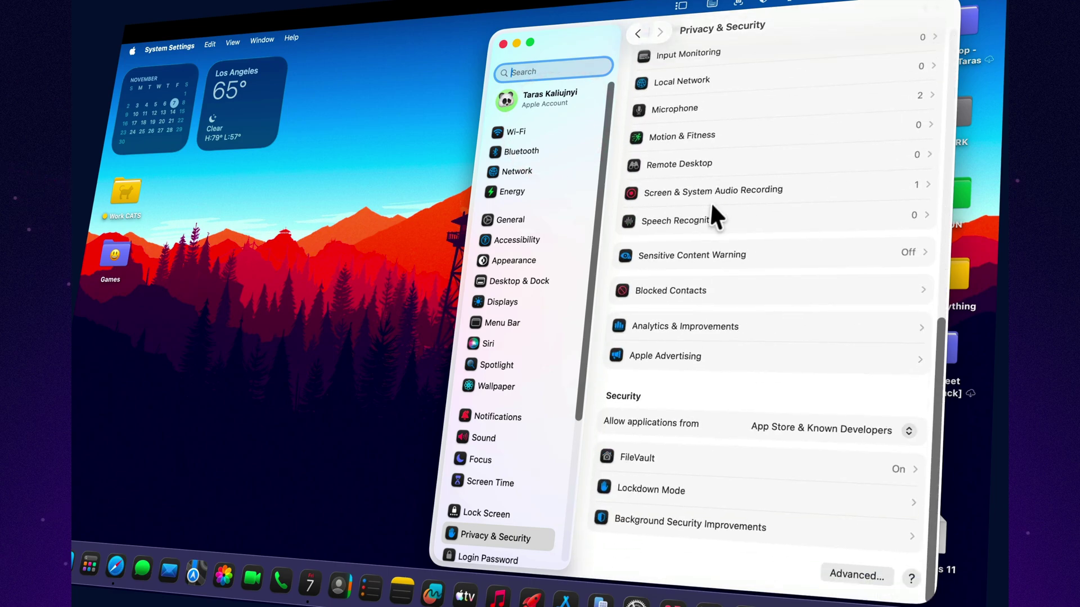
pyautogui.scroll(15, 710, 203)
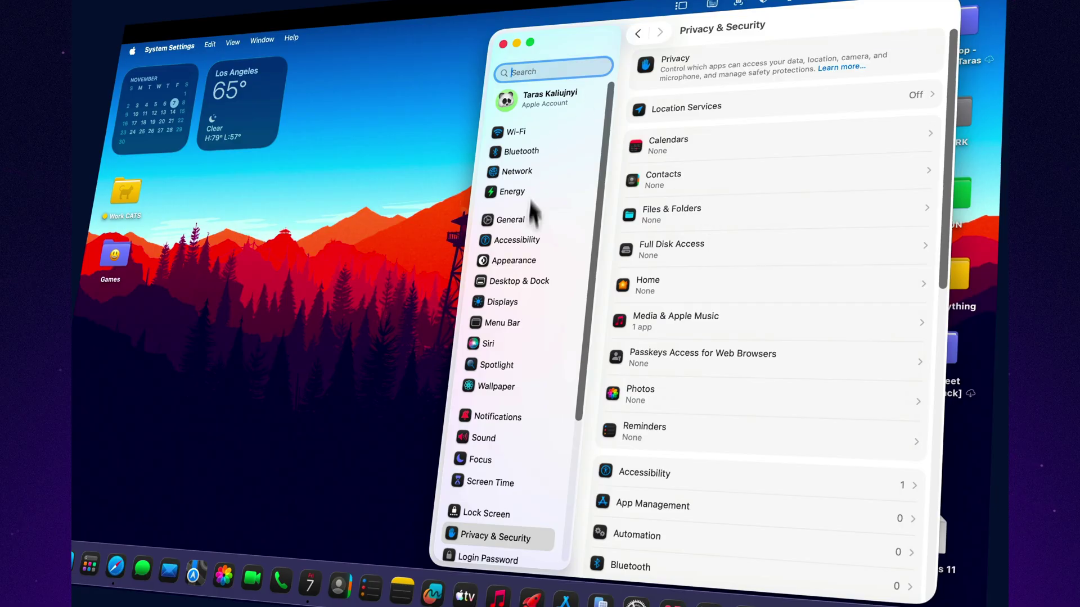
pyautogui.click(523, 223)
pyautogui.click(665, 200)
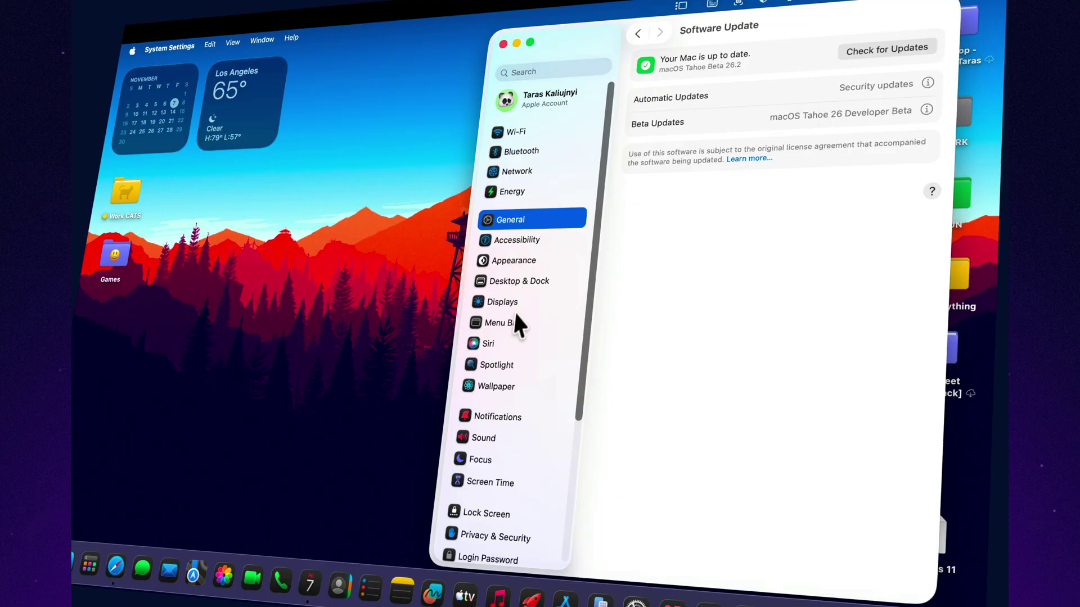
# - View Macintosh HD storage (52.28 GB of 131.55 GB used), then close System Settings
pyautogui.click(637, 33)
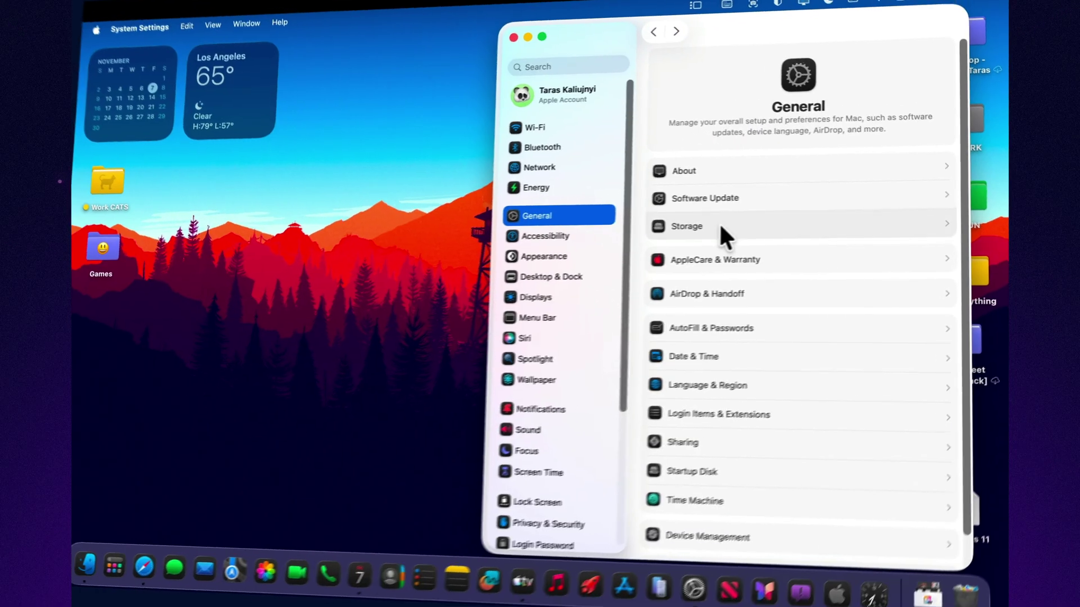
pyautogui.click(692, 227)
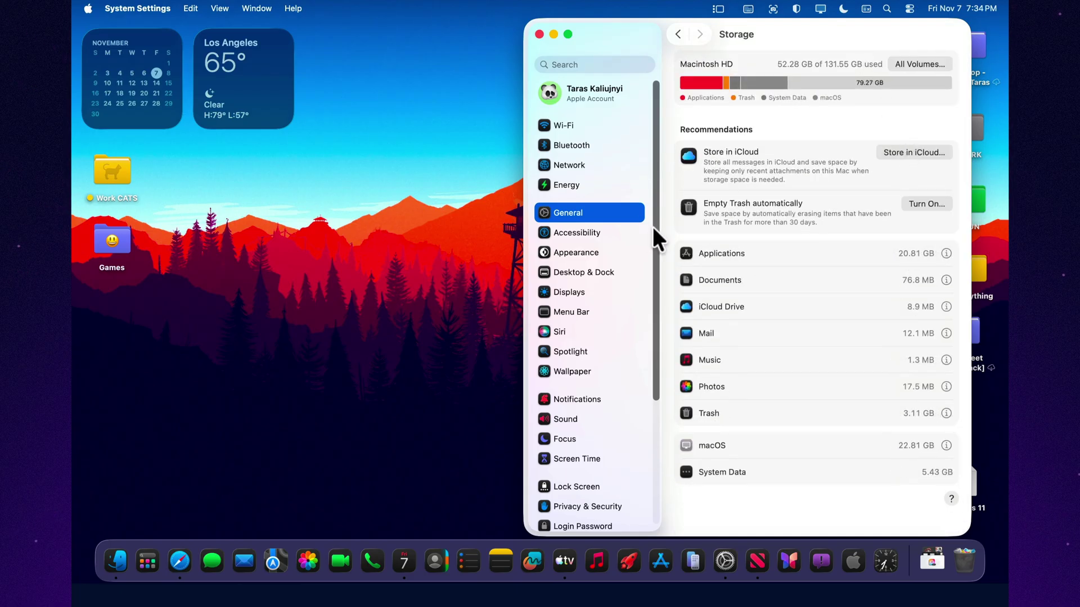
pyautogui.moveTo(652, 227); pyautogui.dragTo(653, 187)
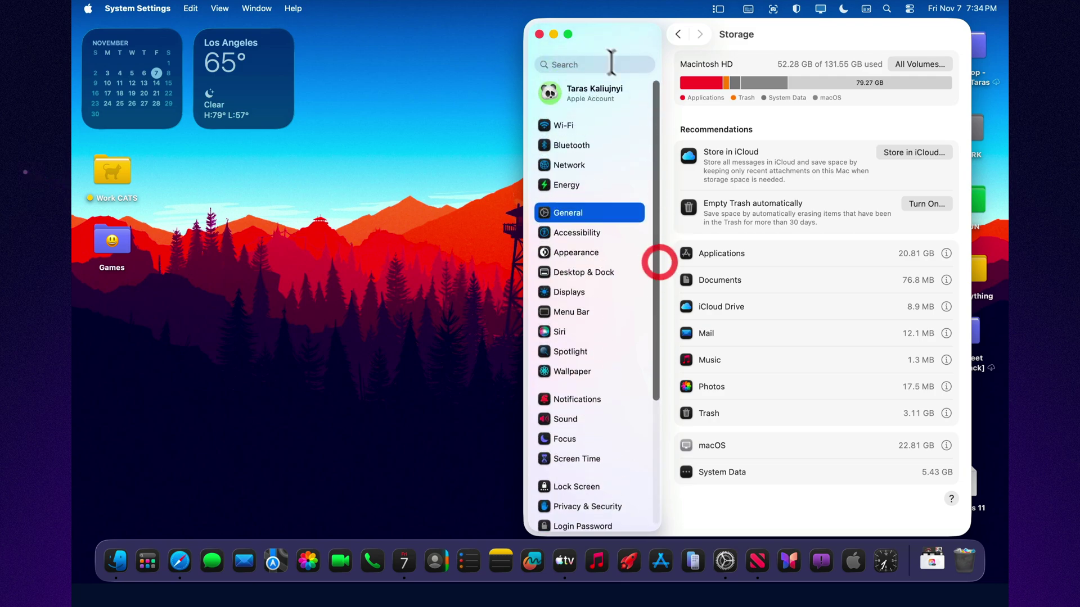
pyautogui.click(538, 33)
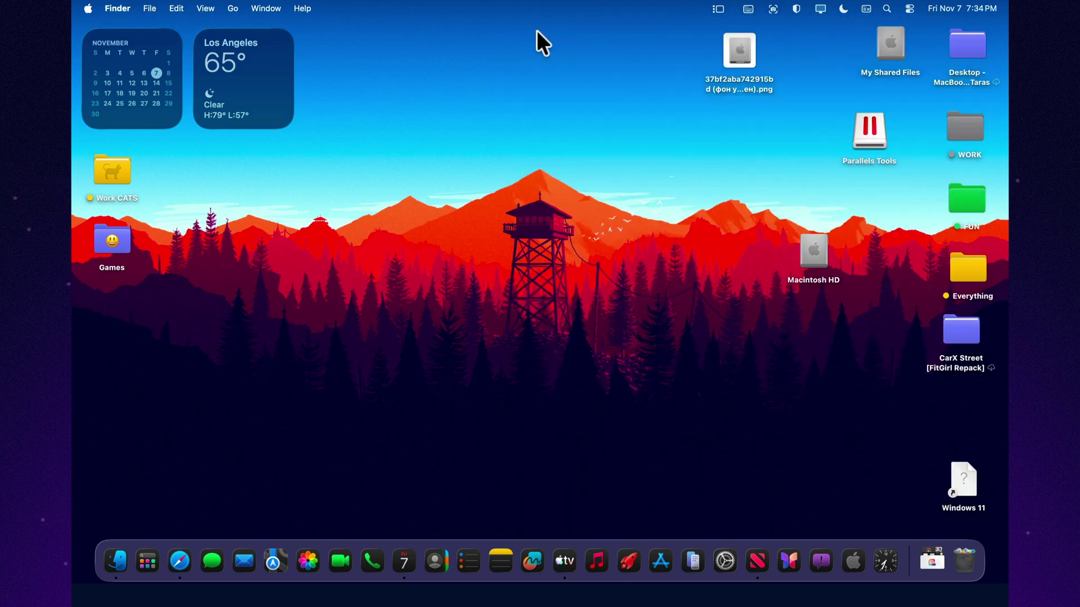